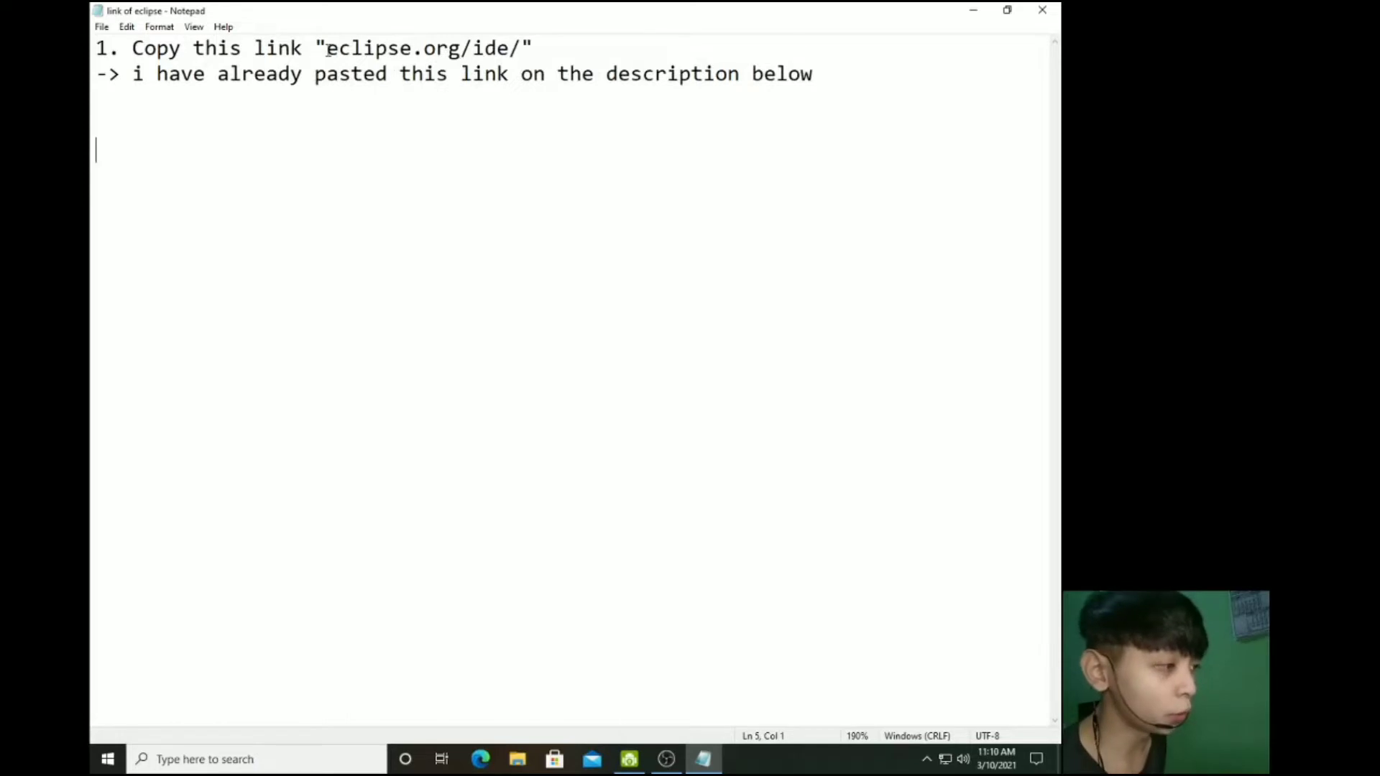
Step: Copy the link eclipse.org/ide/ from the note and minimize the note's window
drag(328, 49, 519, 49)
key(ctrl+c)
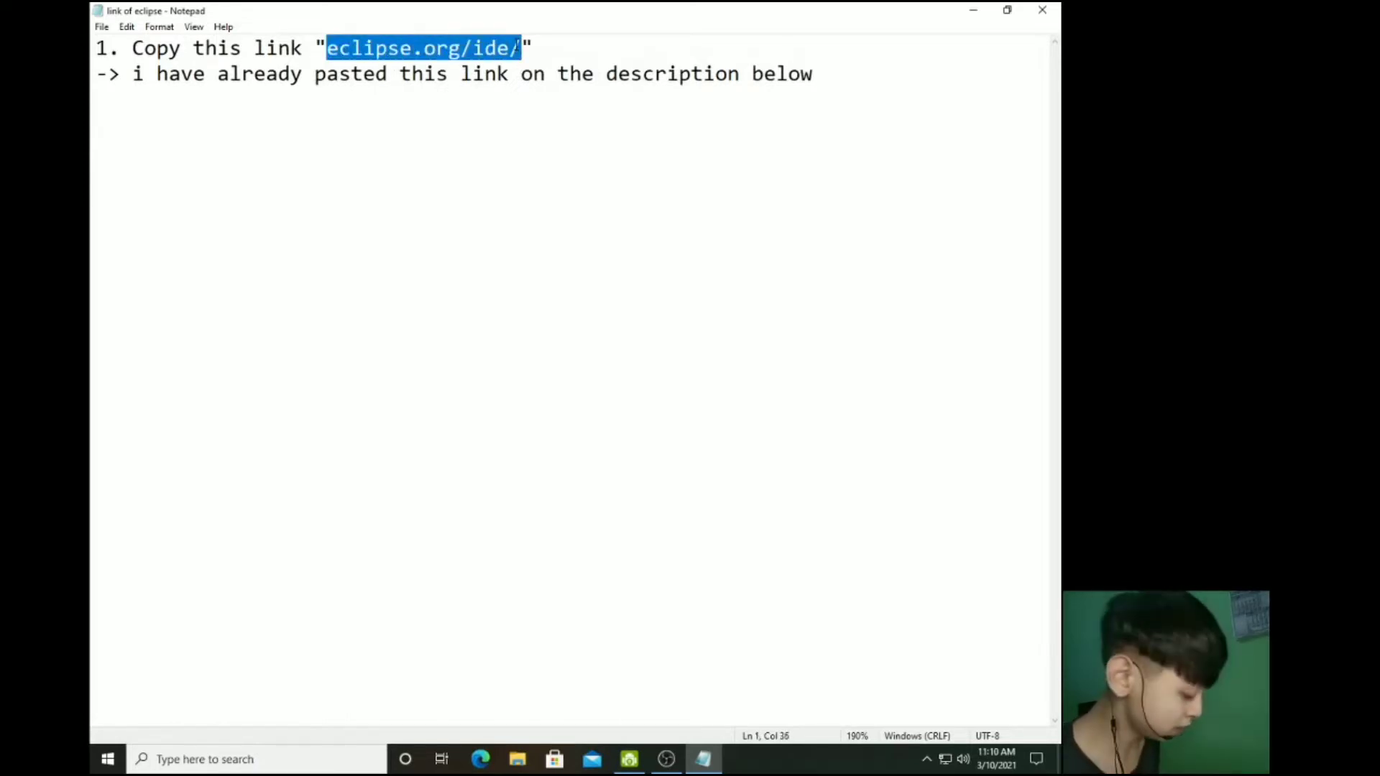
click(428, 101)
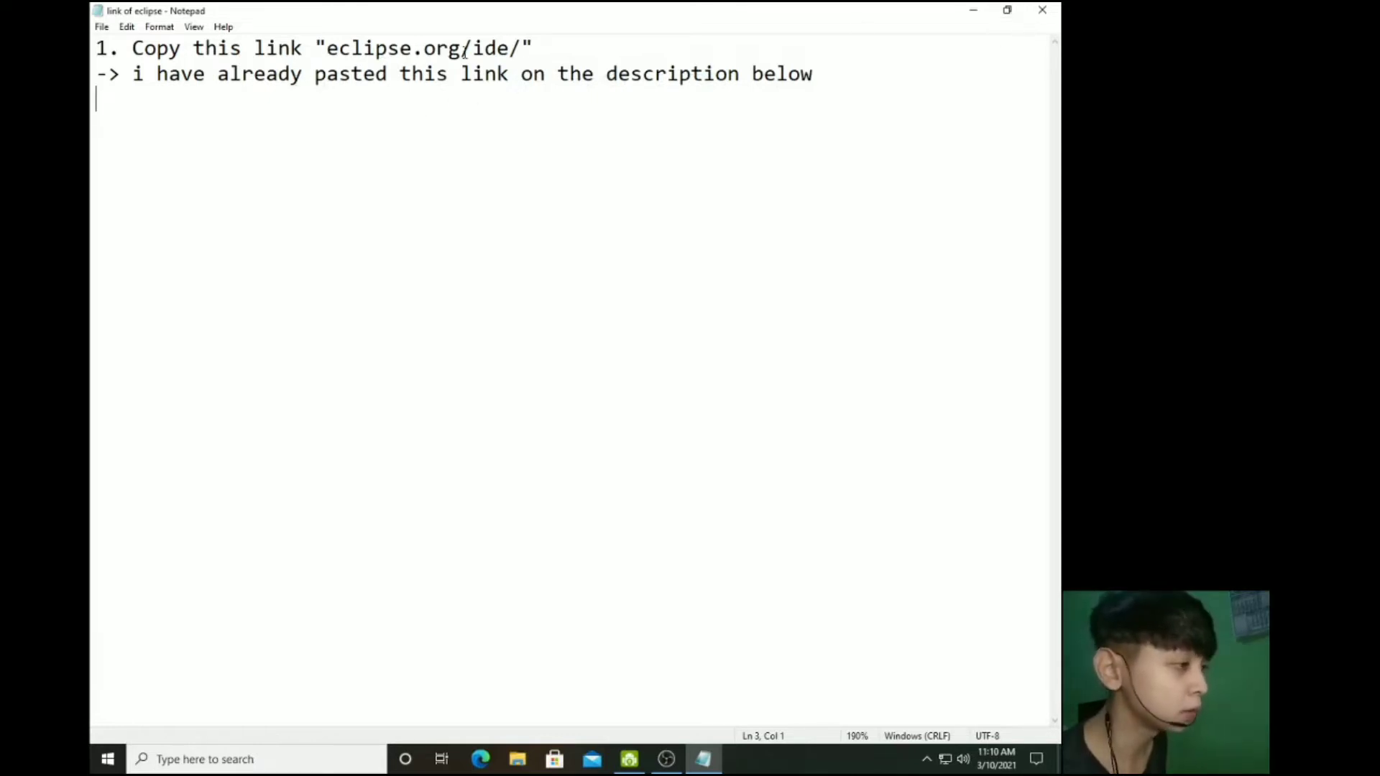
click(974, 10)
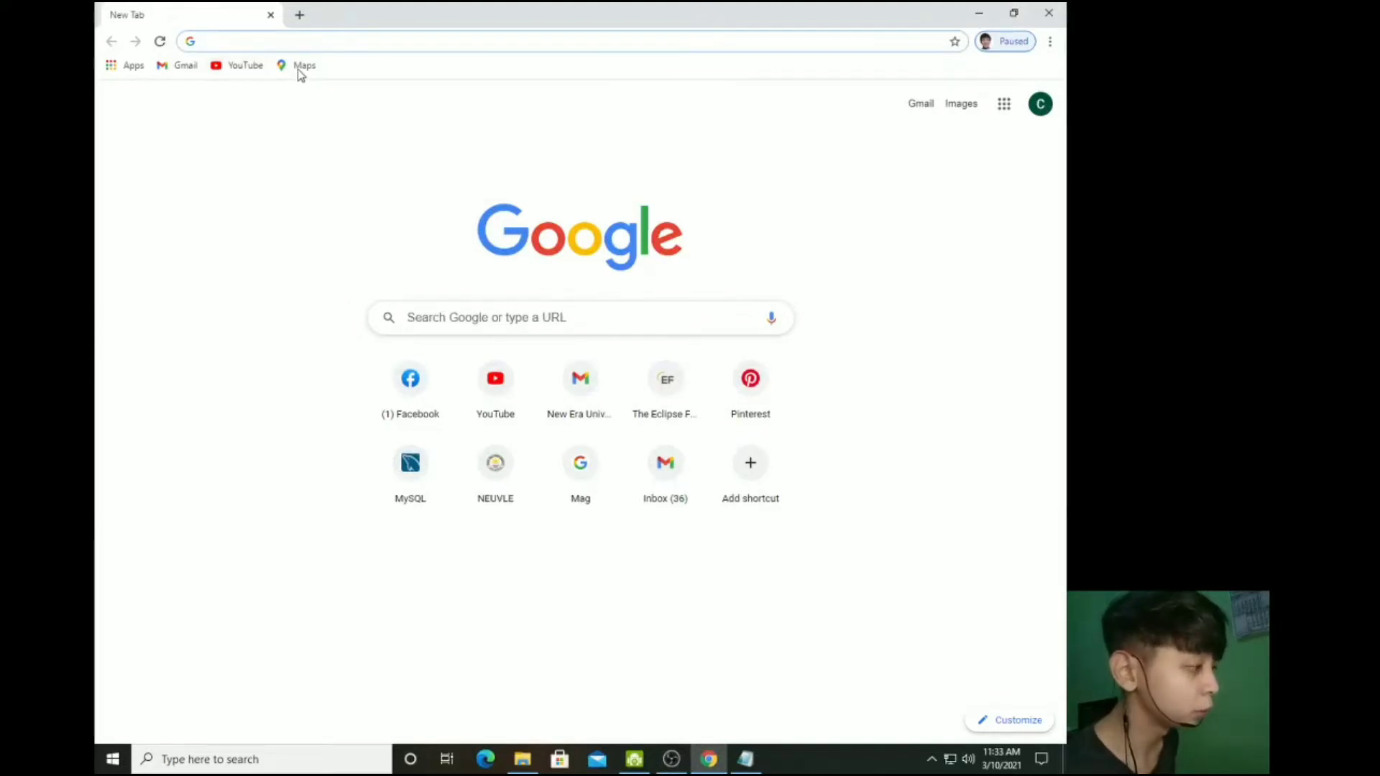
Step: Switch to Chrome and open the copied address eclipse.org/ide/
click(301, 45)
key(ctrl+v)
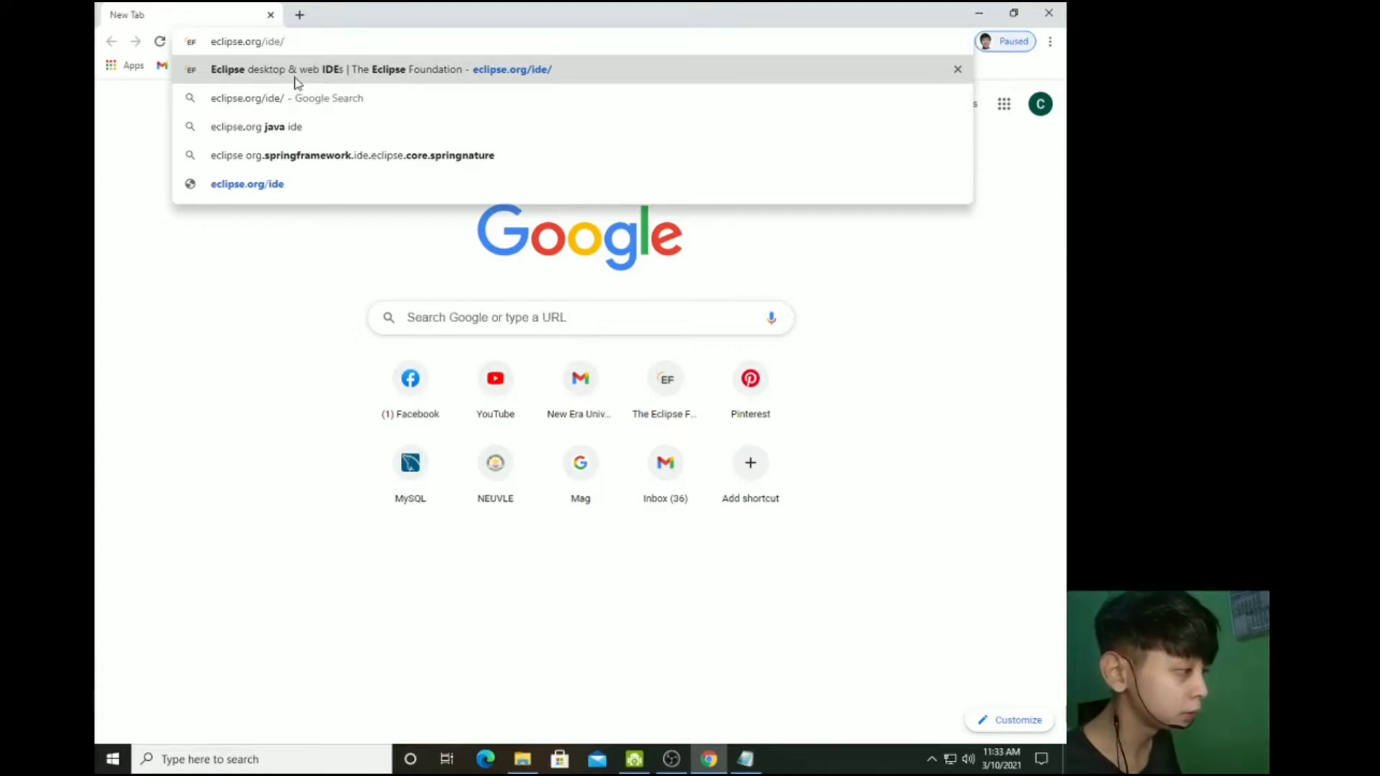
click(355, 73)
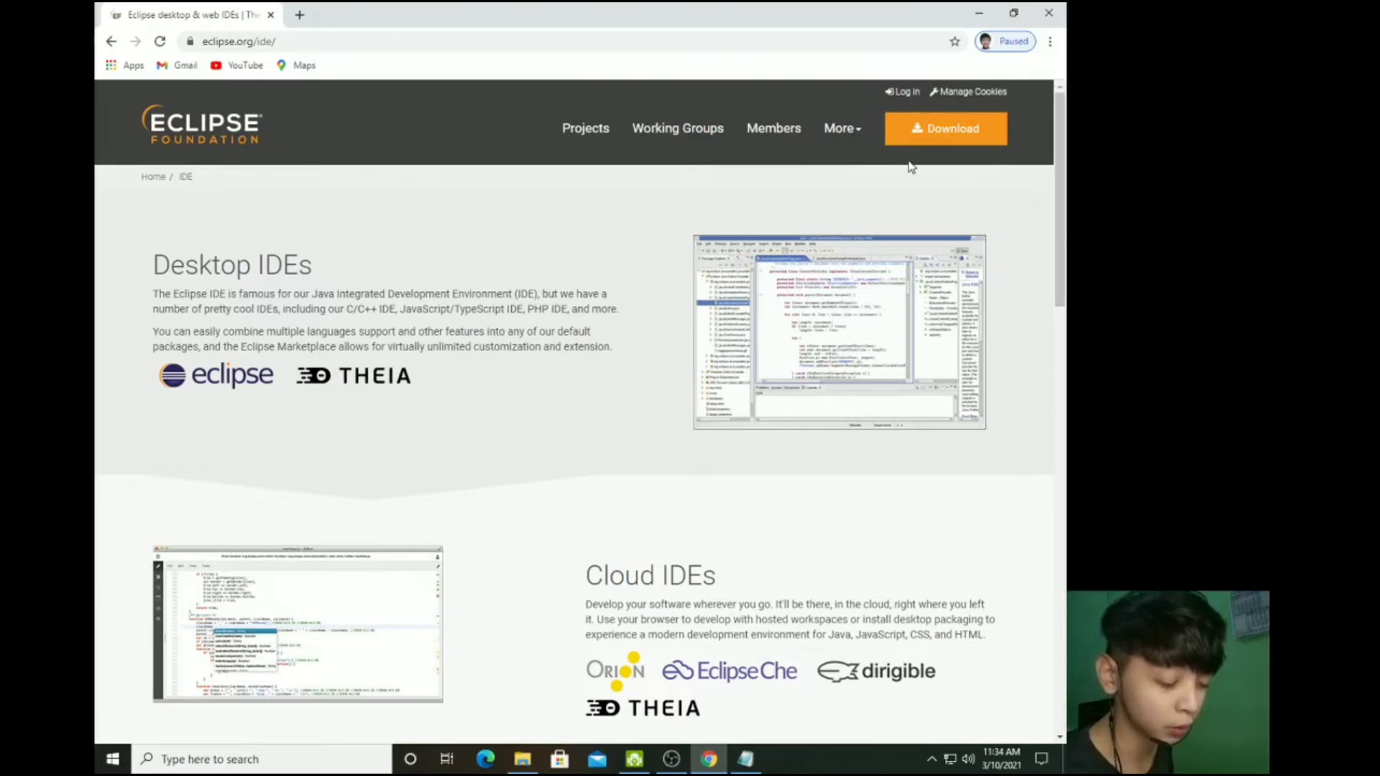
Step: Start downloading the Eclipse IDE 2020-12 x86_64 installer from the Eclipse site and cancel that download
click(936, 141)
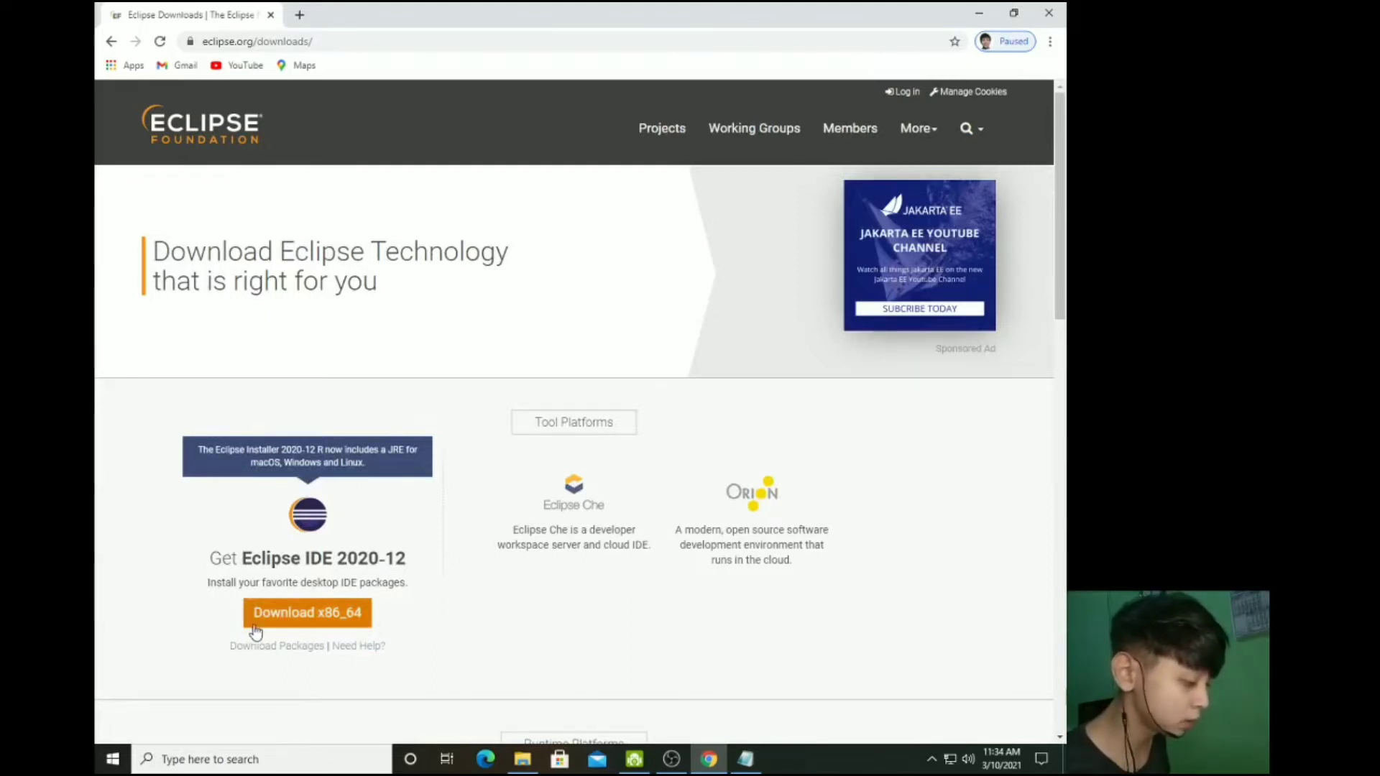
click(345, 630)
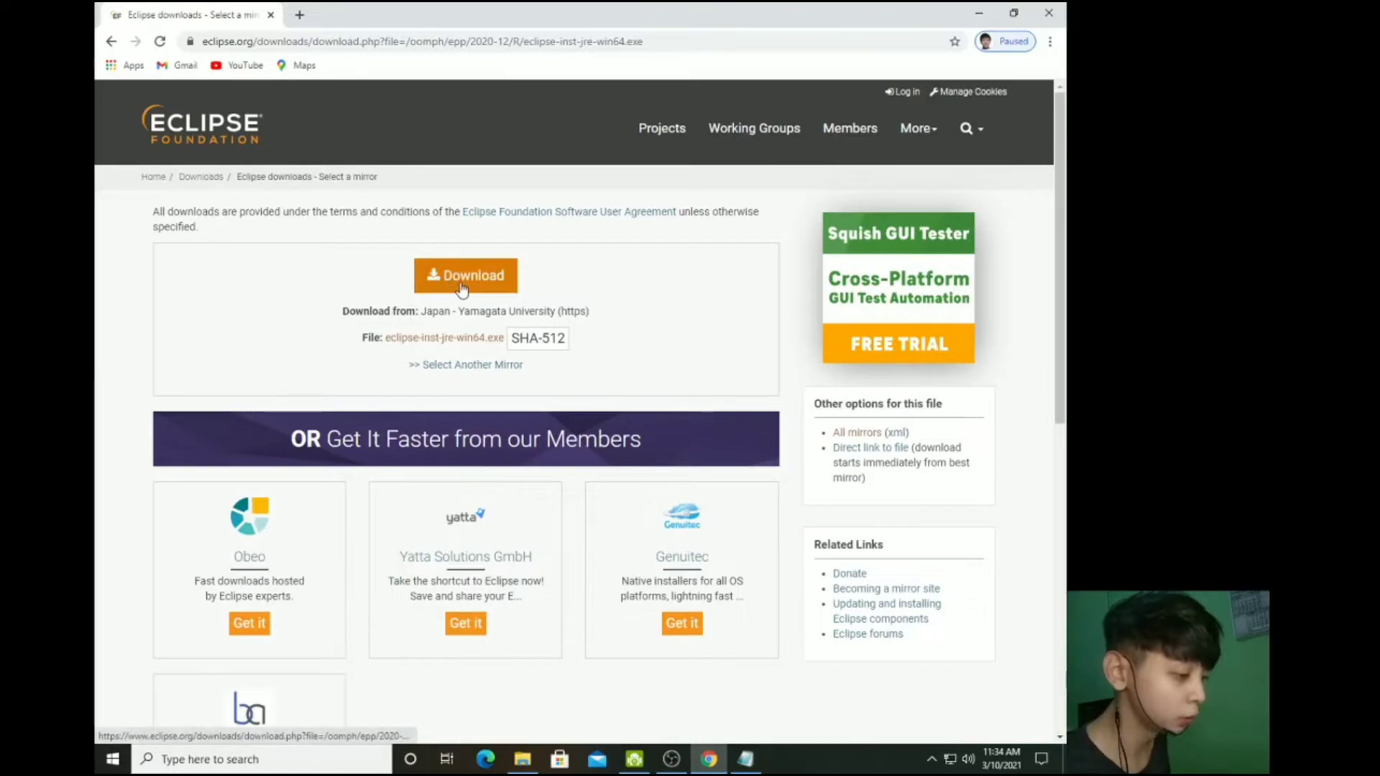
click(463, 277)
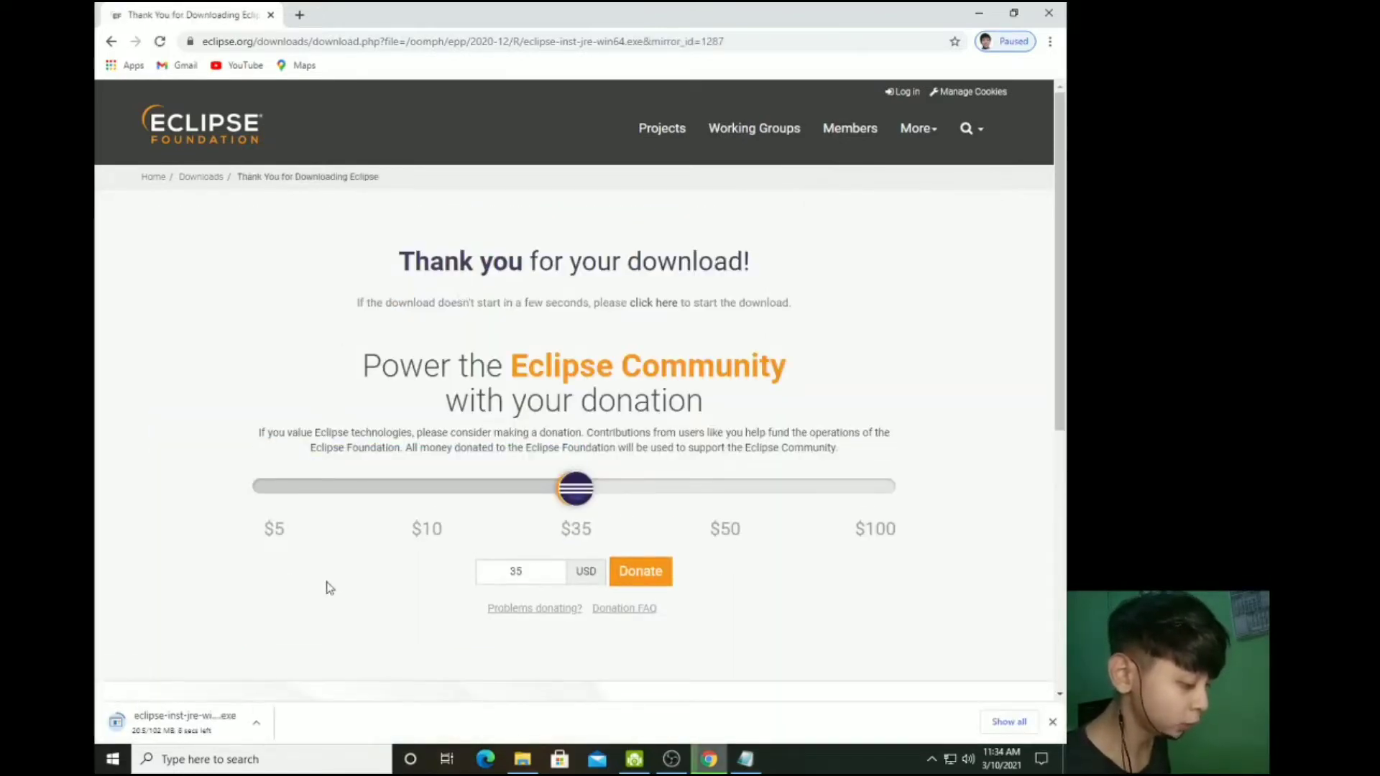
click(262, 733)
click(279, 700)
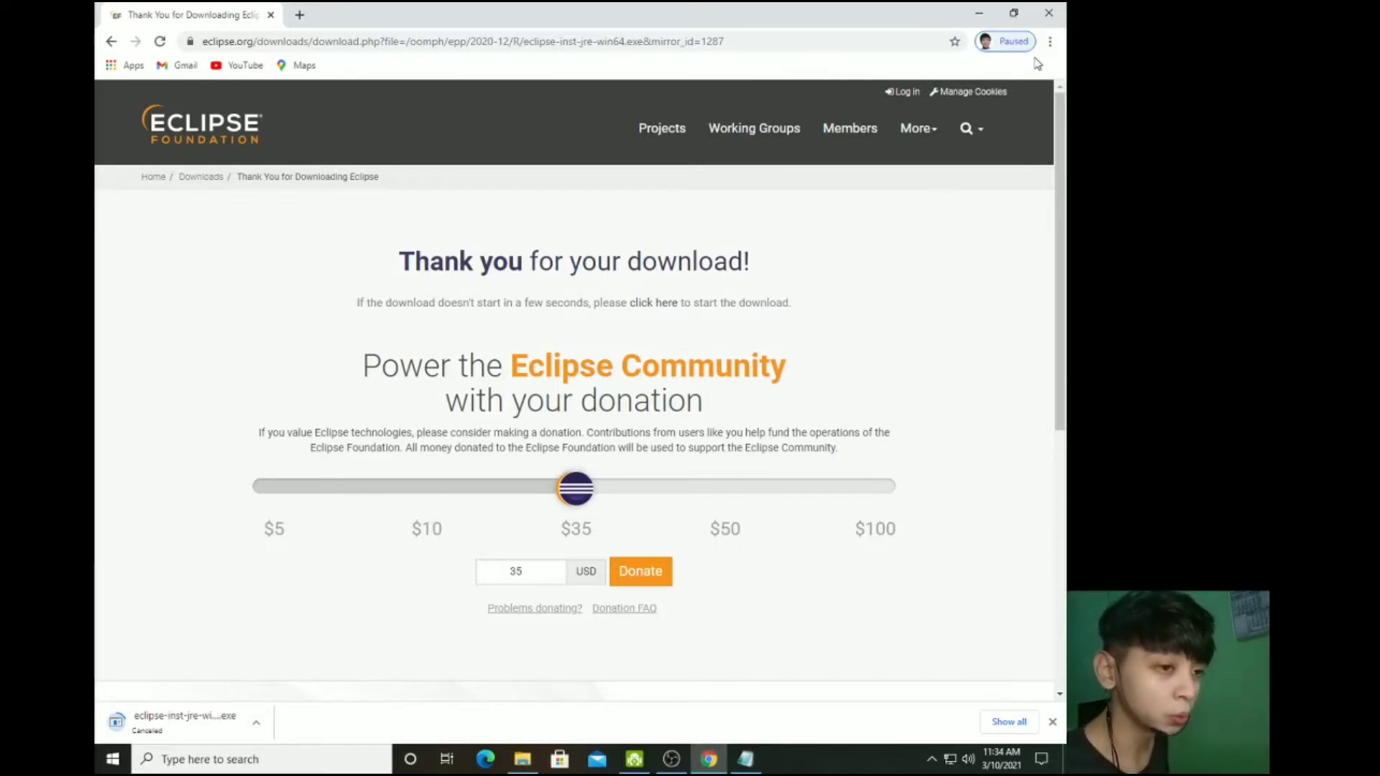
Step: Find the earlier downloaded eclipse-inst-jre-win64 (1).exe via the browser's download list, run it from its folder, and minimize the open windows
click(1051, 41)
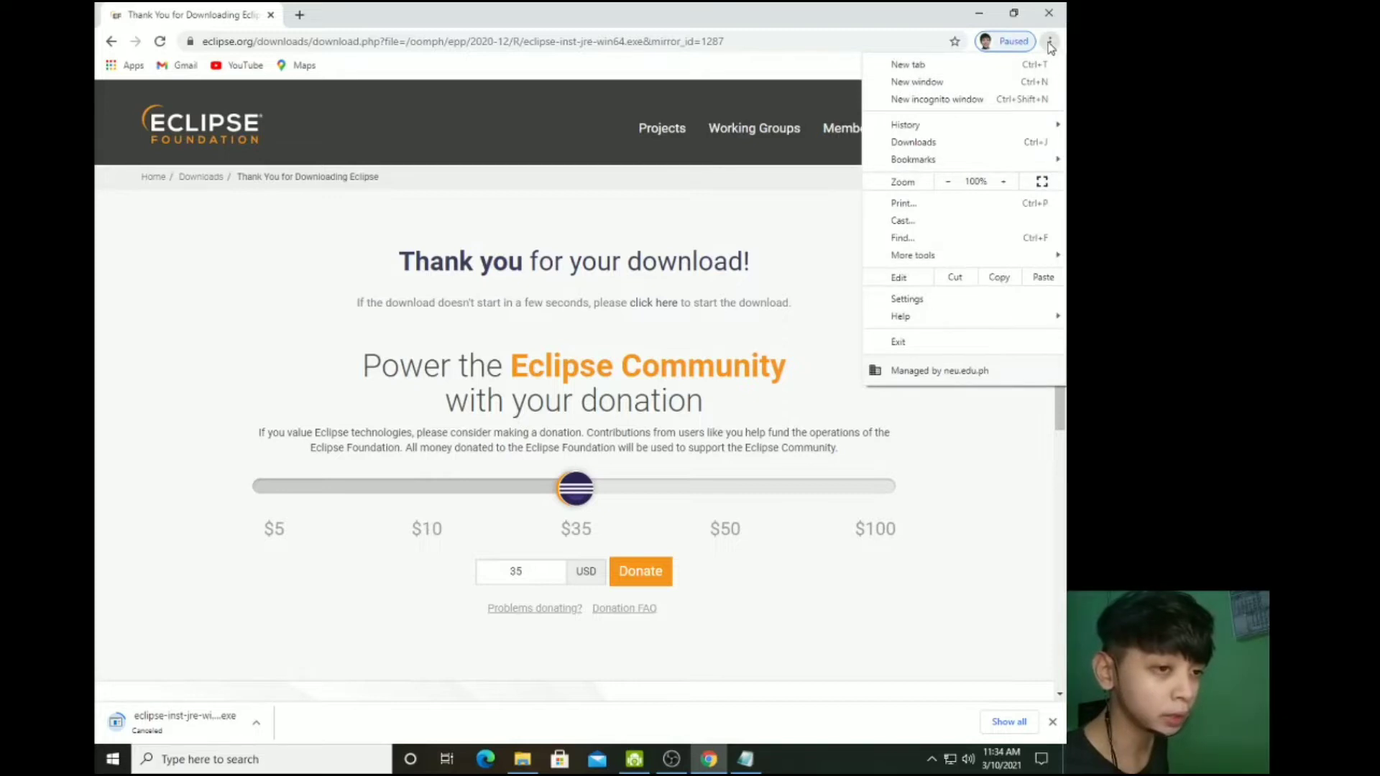
click(950, 143)
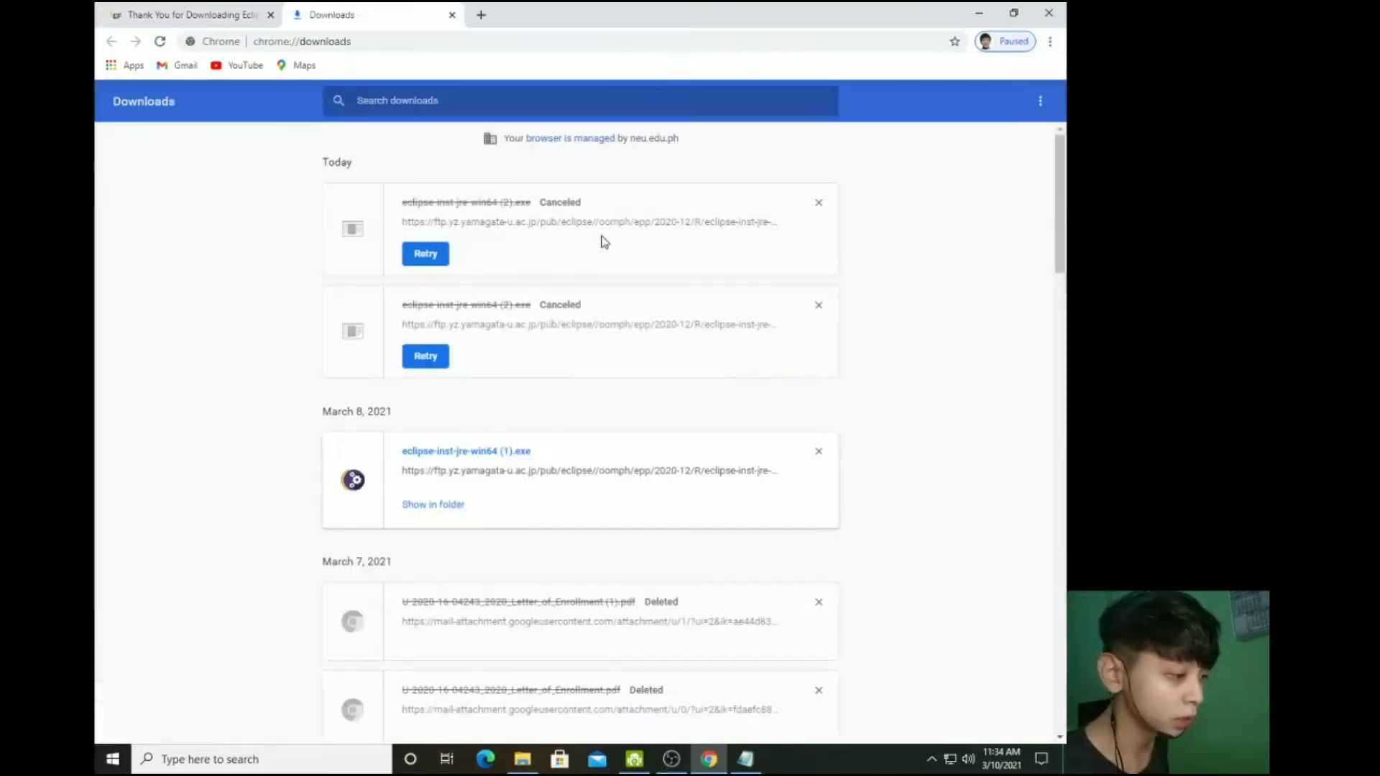
scroll(604, 242, down, 3)
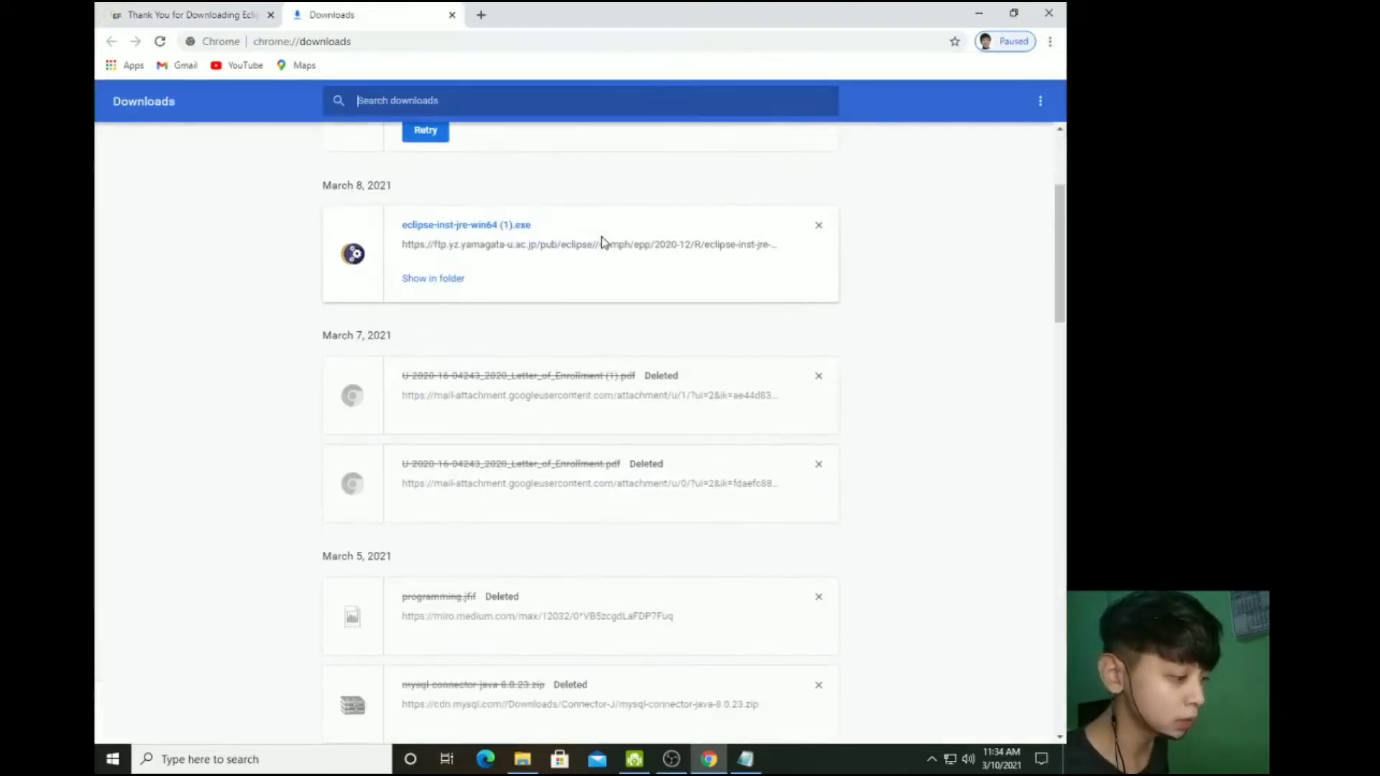
click(440, 280)
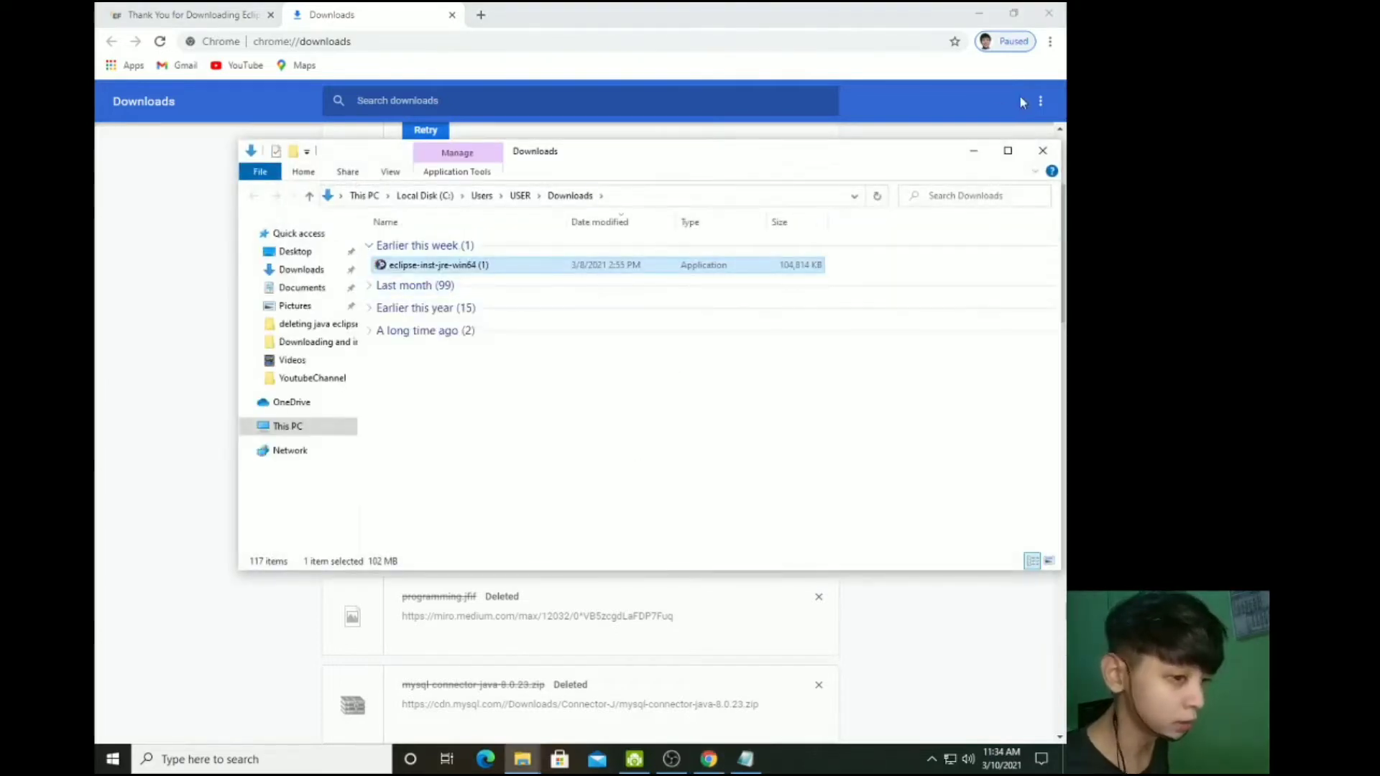
click(1008, 151)
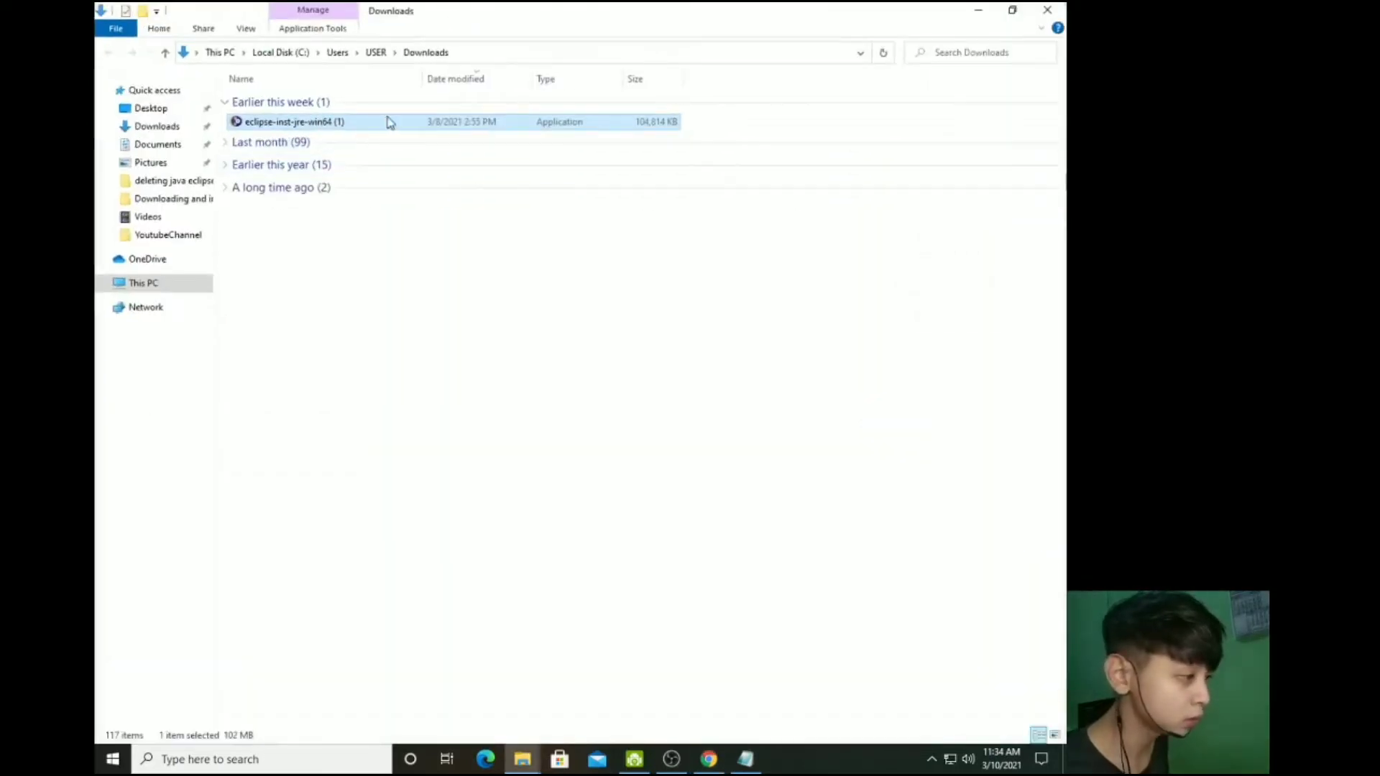
double_click(298, 123)
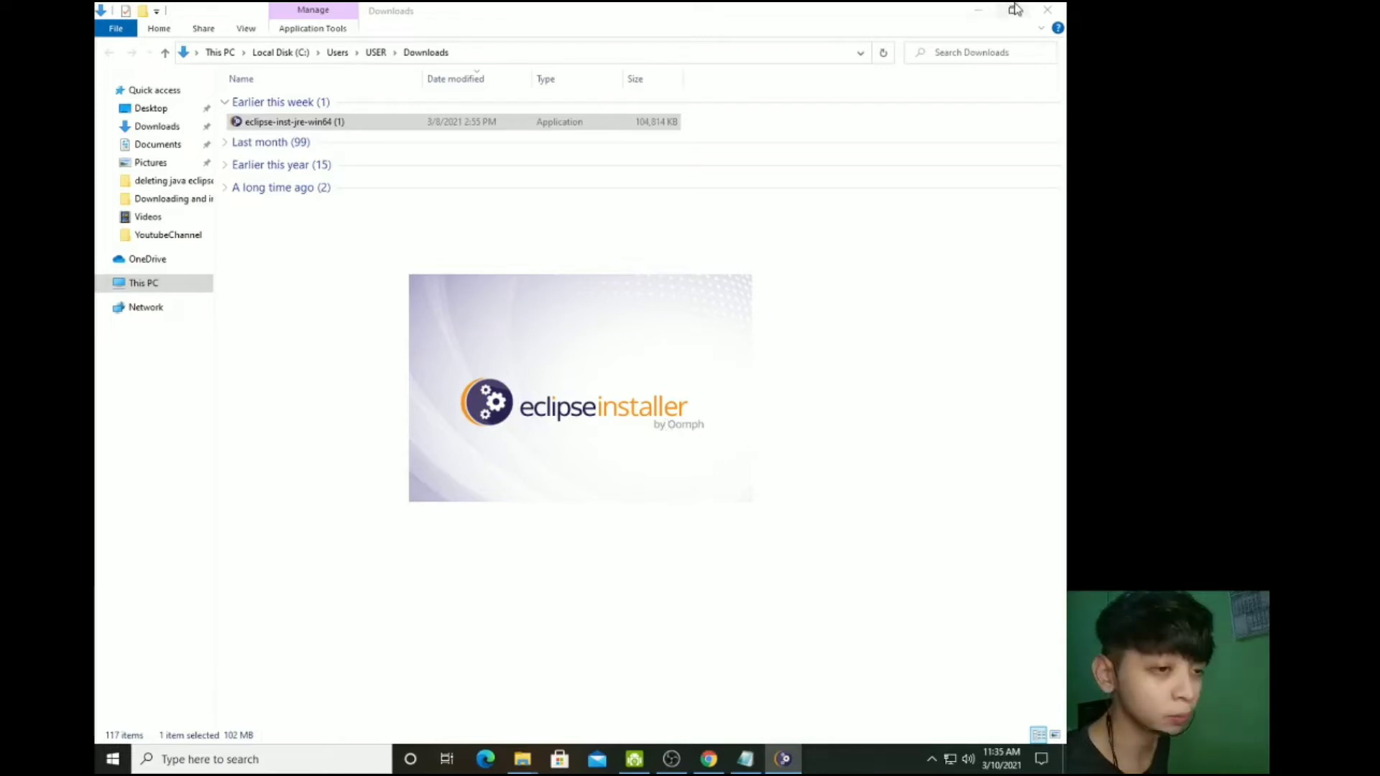
click(978, 13)
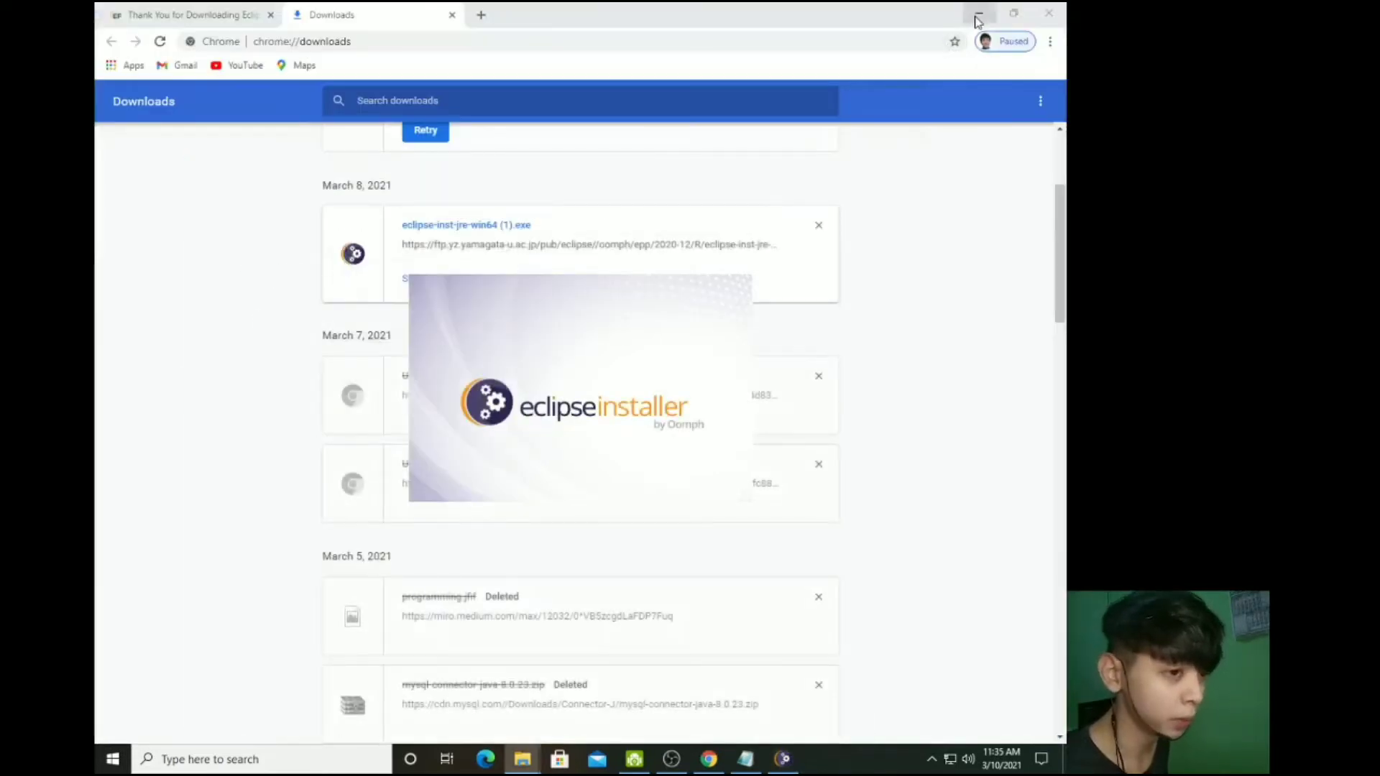
click(977, 16)
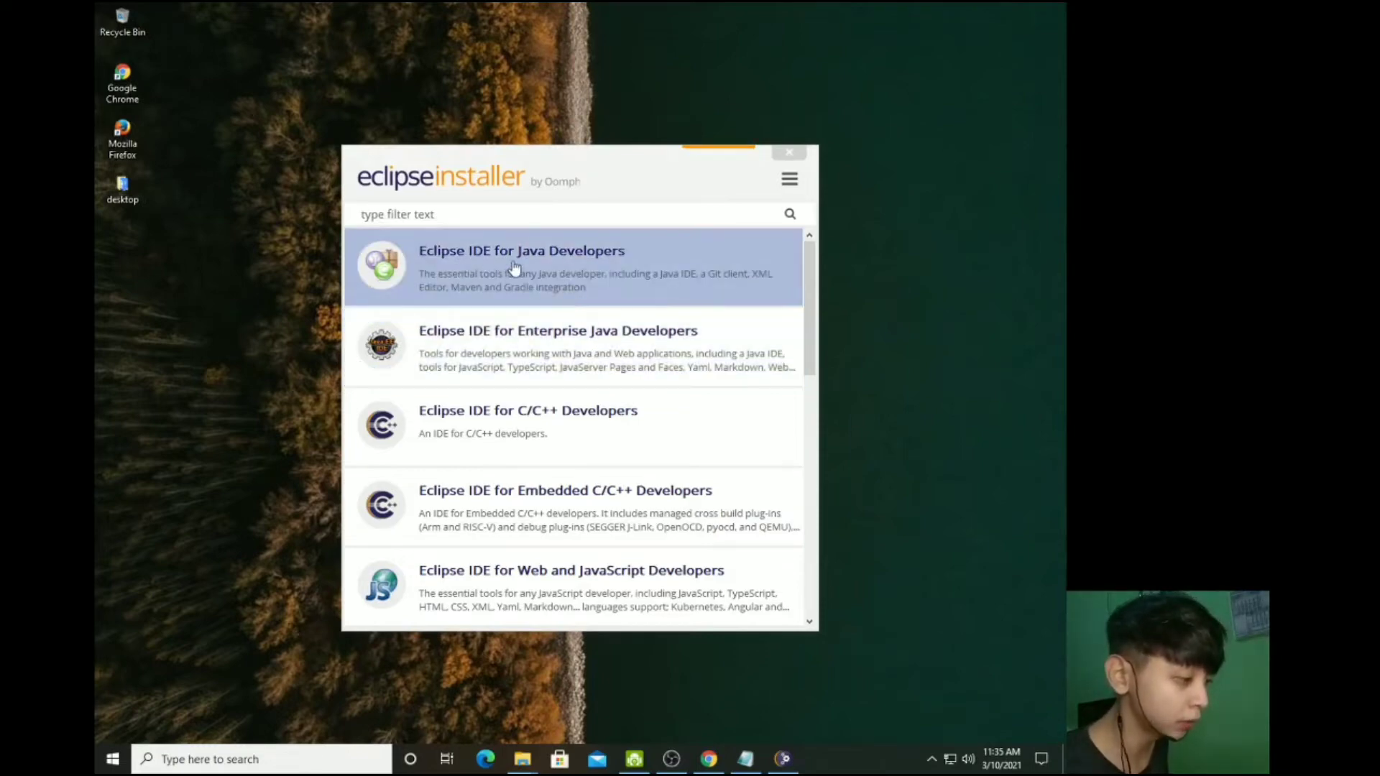
Step: Install Eclipse IDE for Java Developers into C:\Users\USER\eclipse\java-2020-12 and accept the software user agreement
click(623, 300)
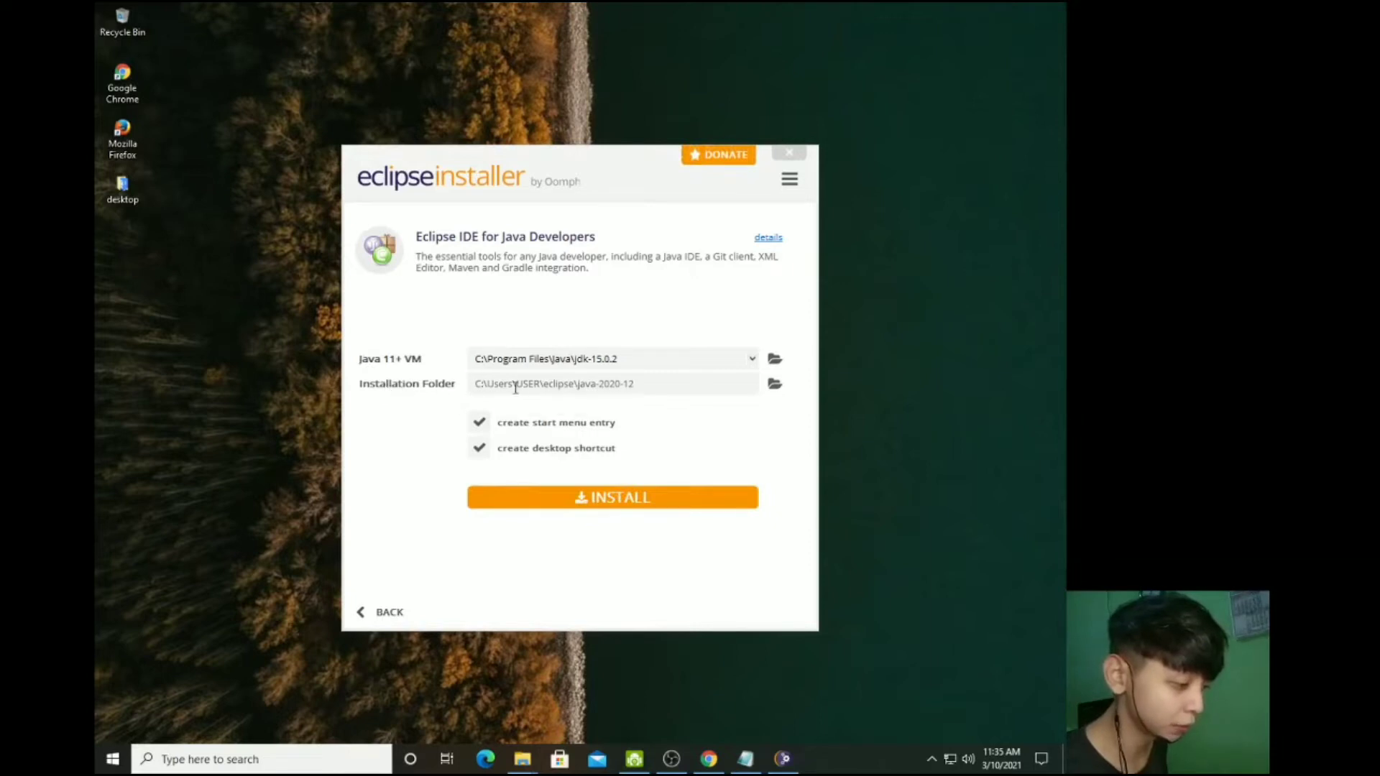
click(632, 386)
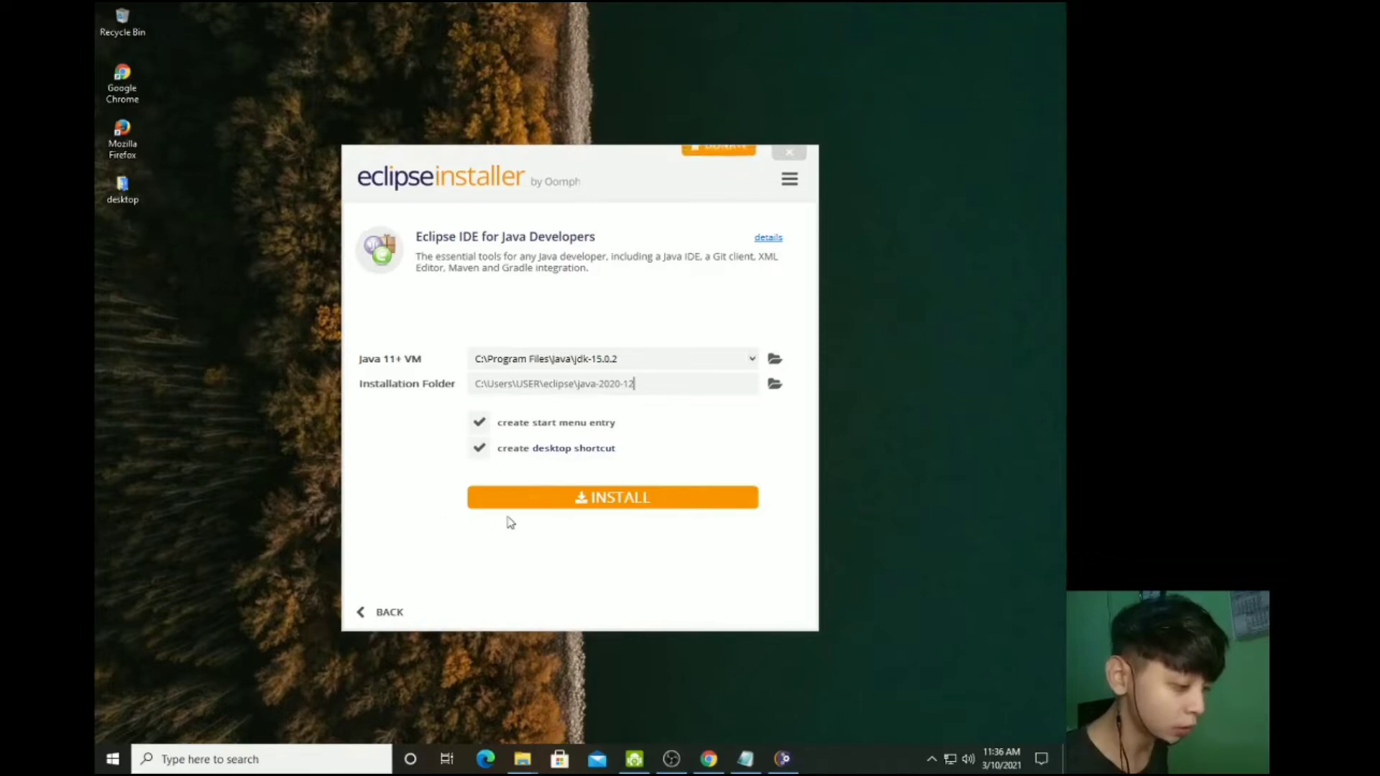
click(556, 506)
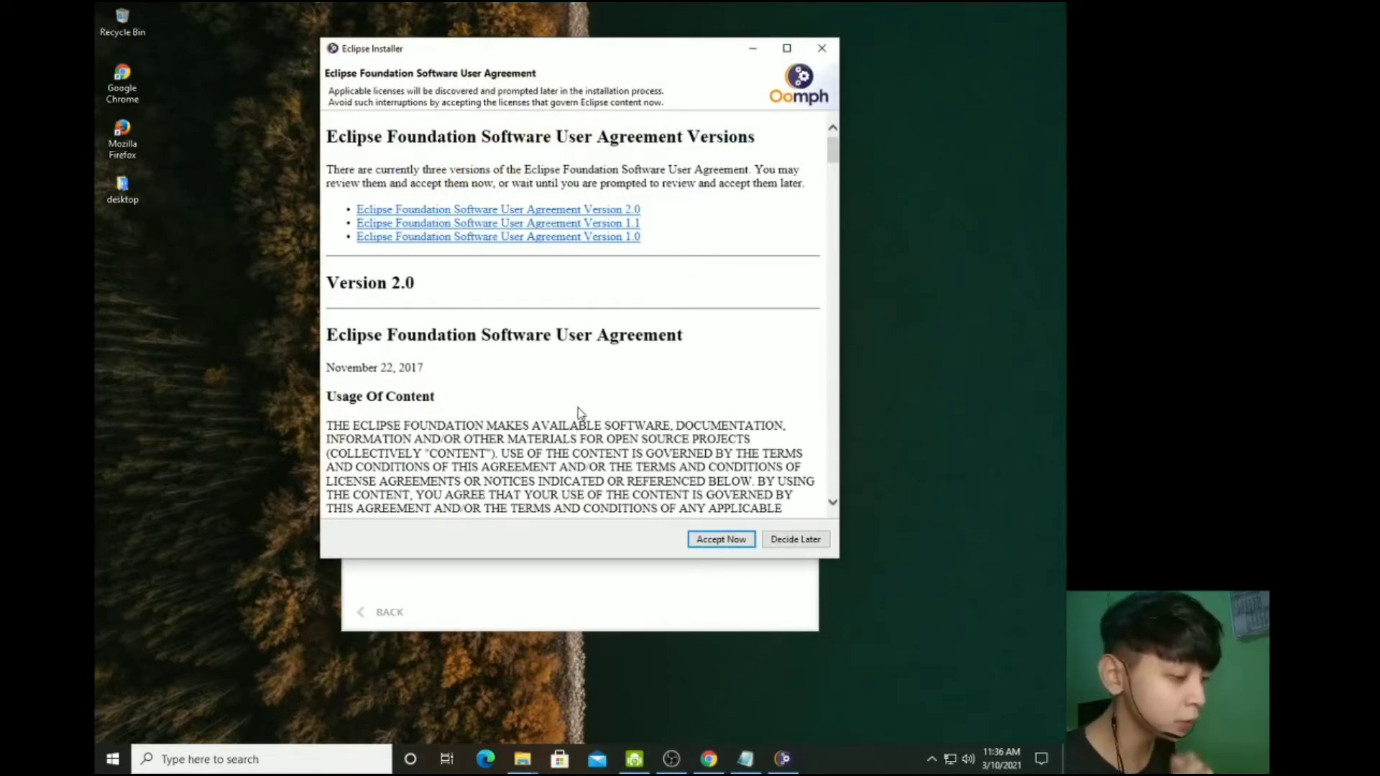
click(720, 540)
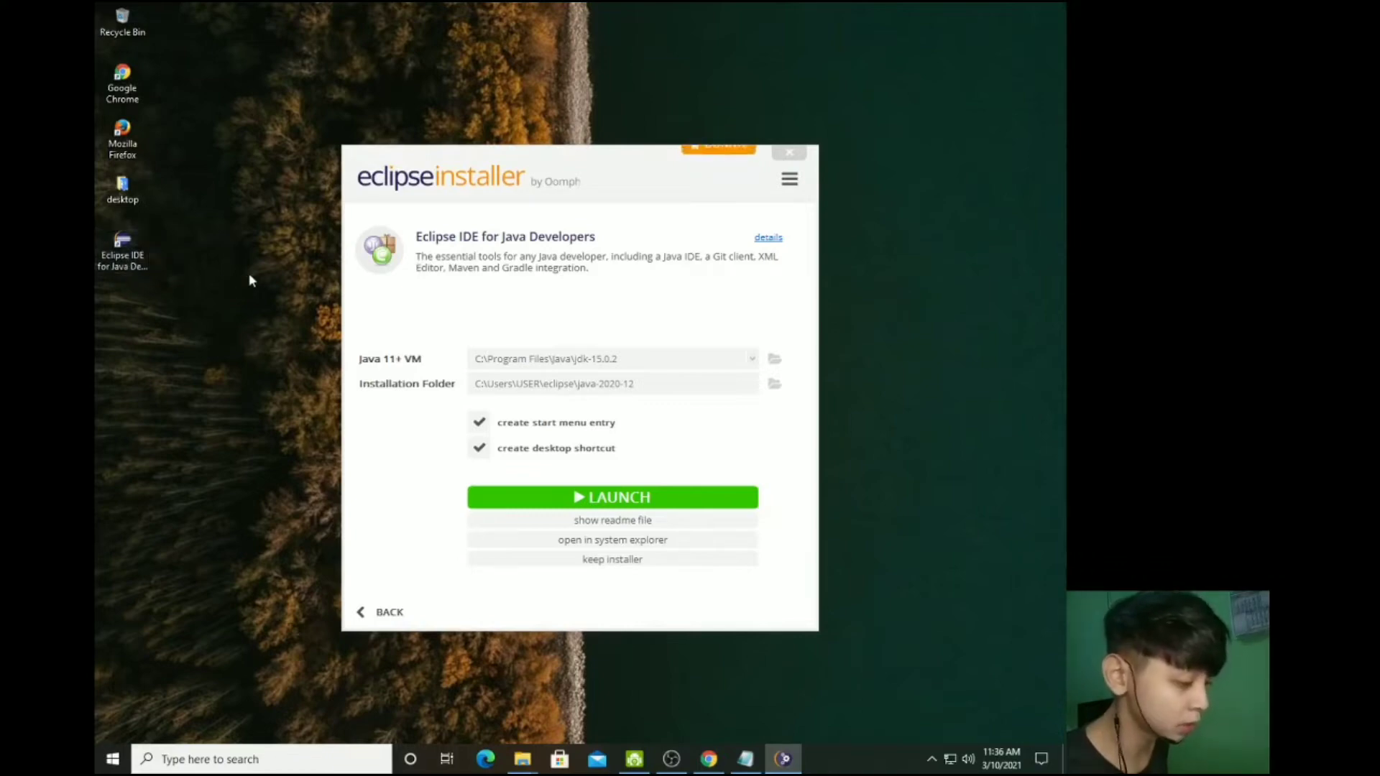
Step: Launch the installed Eclipse IDE with C:\Users\USER\eclipse-workspace as the default workspace that is not asked for again
click(659, 502)
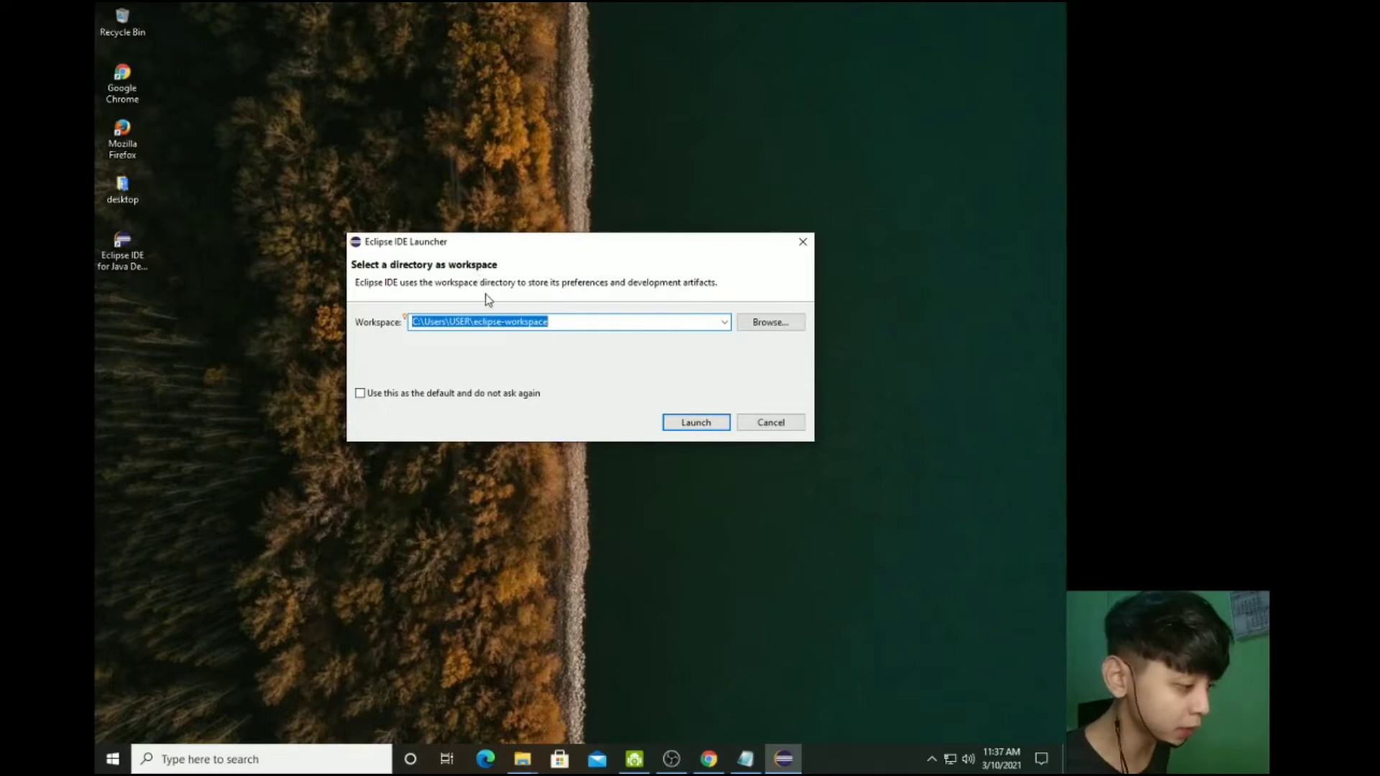
click(553, 325)
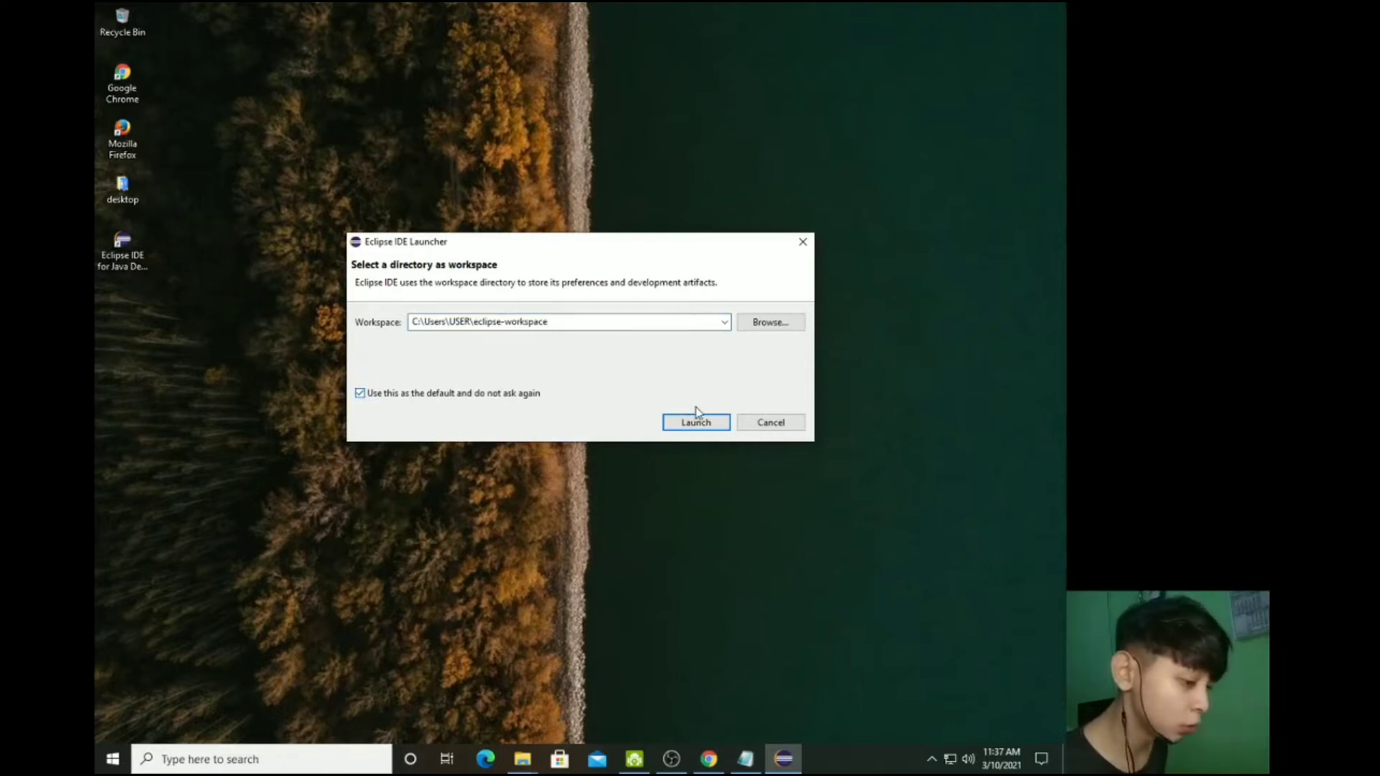
click(695, 424)
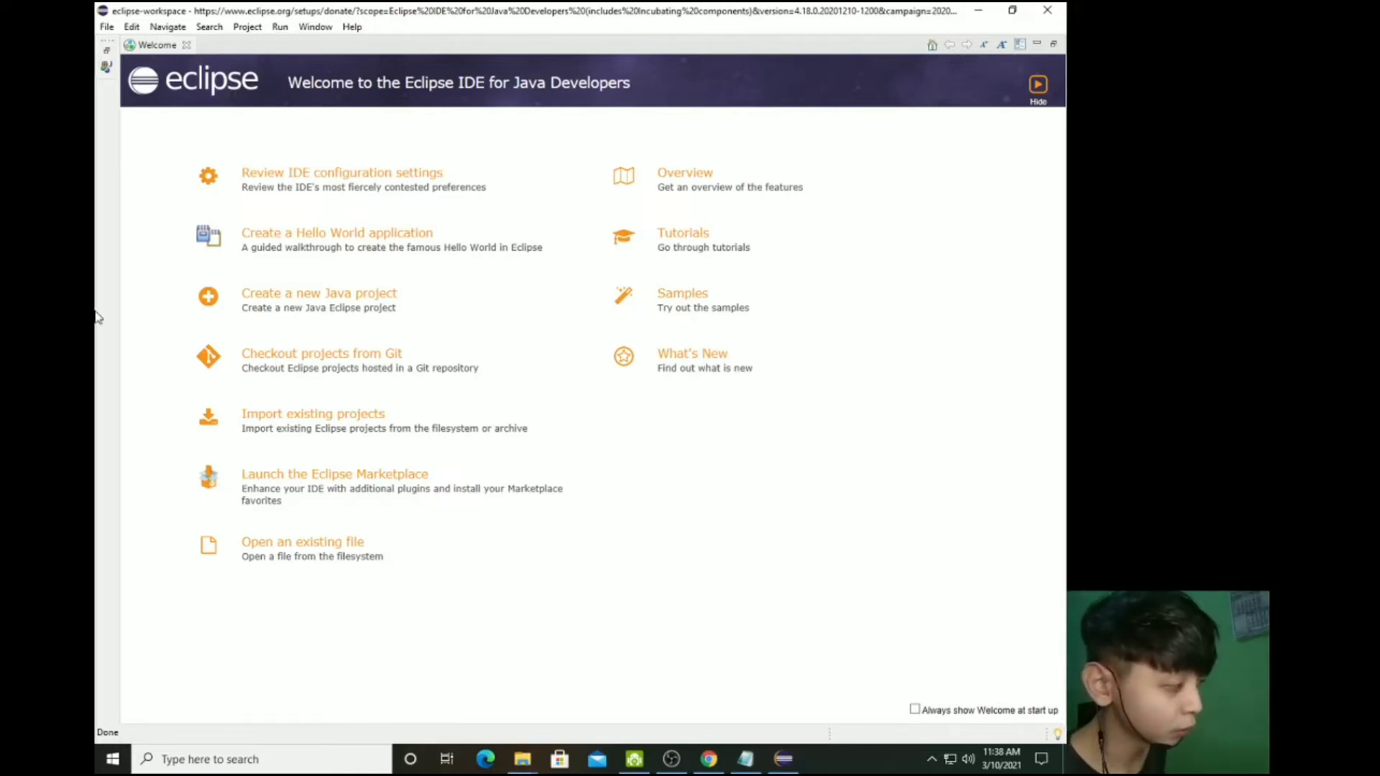
Step: Restore the workbench from the full-size Welcome page and minimize the Donate editor and the Welcome view
click(108, 56)
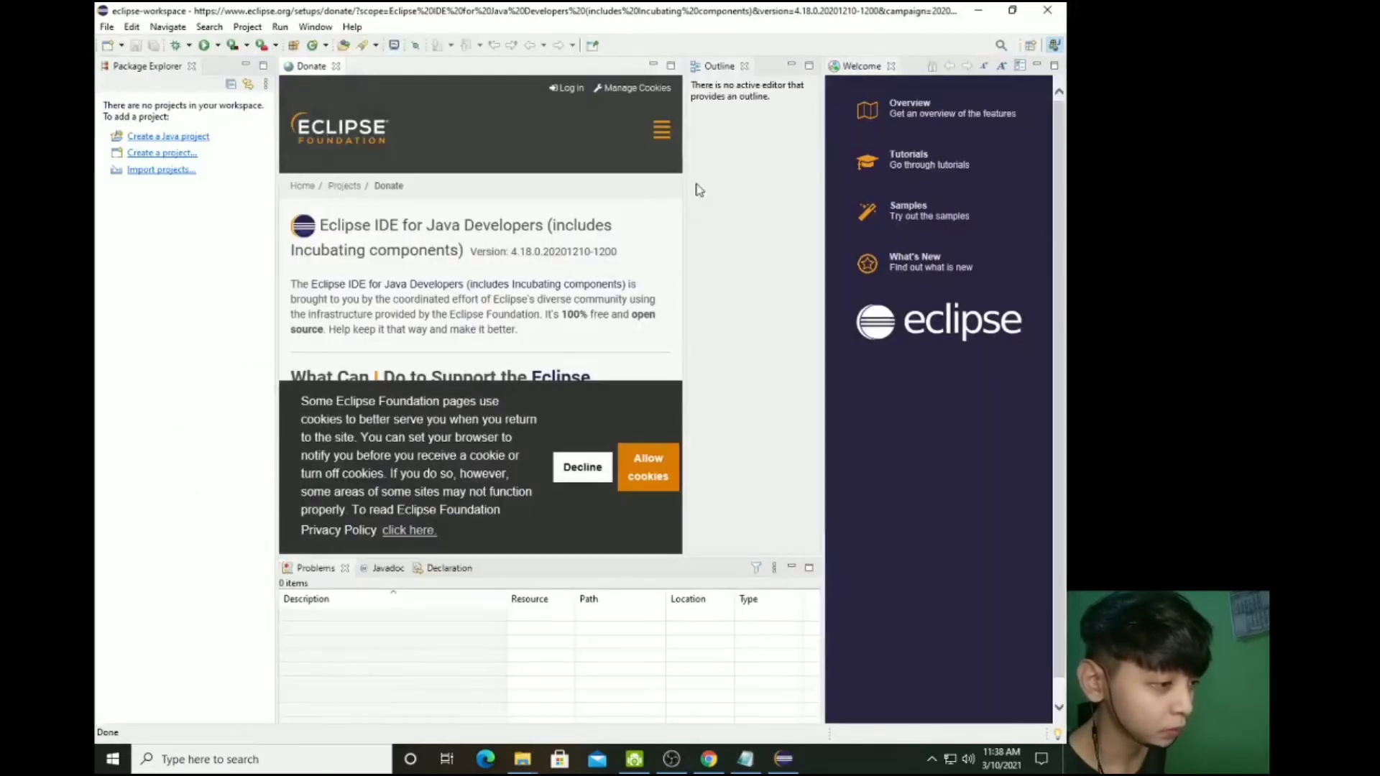
click(652, 65)
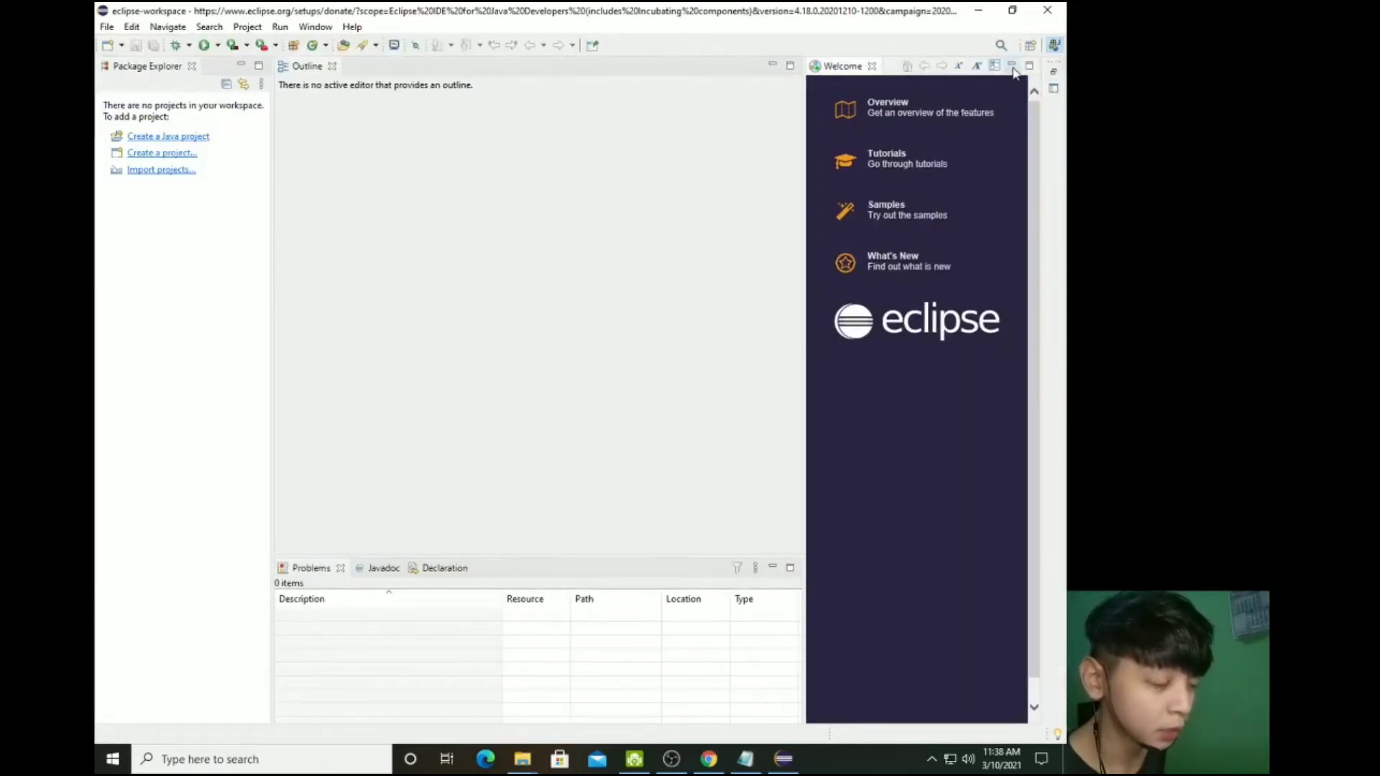
click(1012, 67)
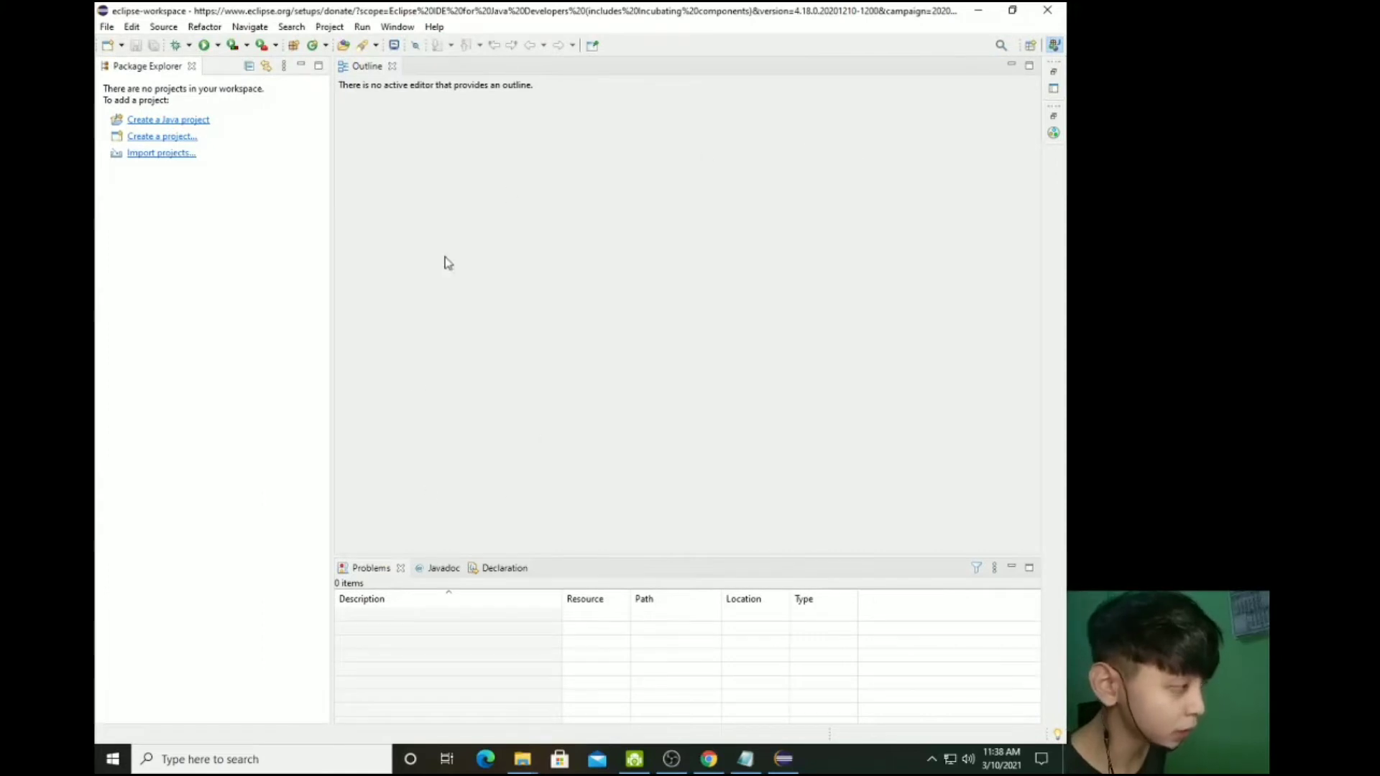
Step: Create a Java project named my_FirstJavaProject, including a module-info.java file with generated comments
click(172, 121)
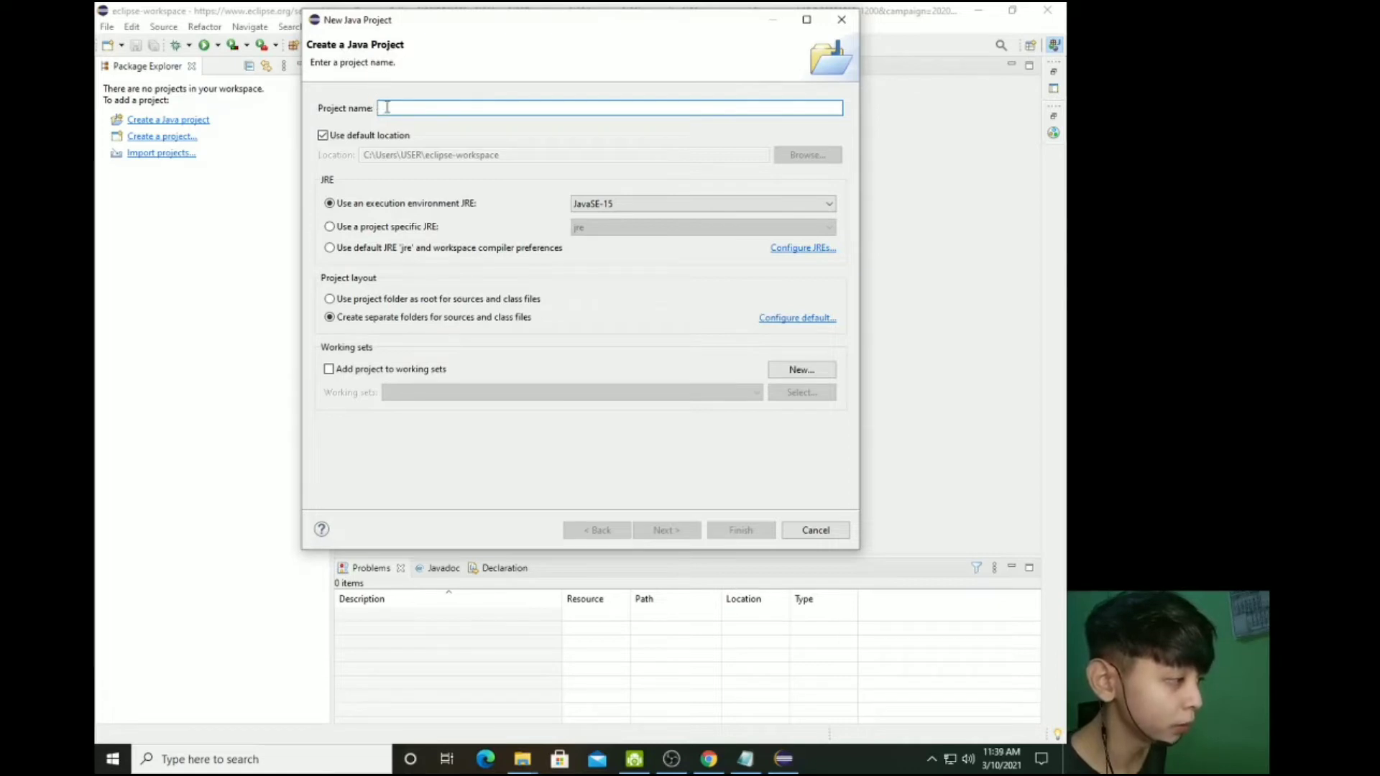
text(m)
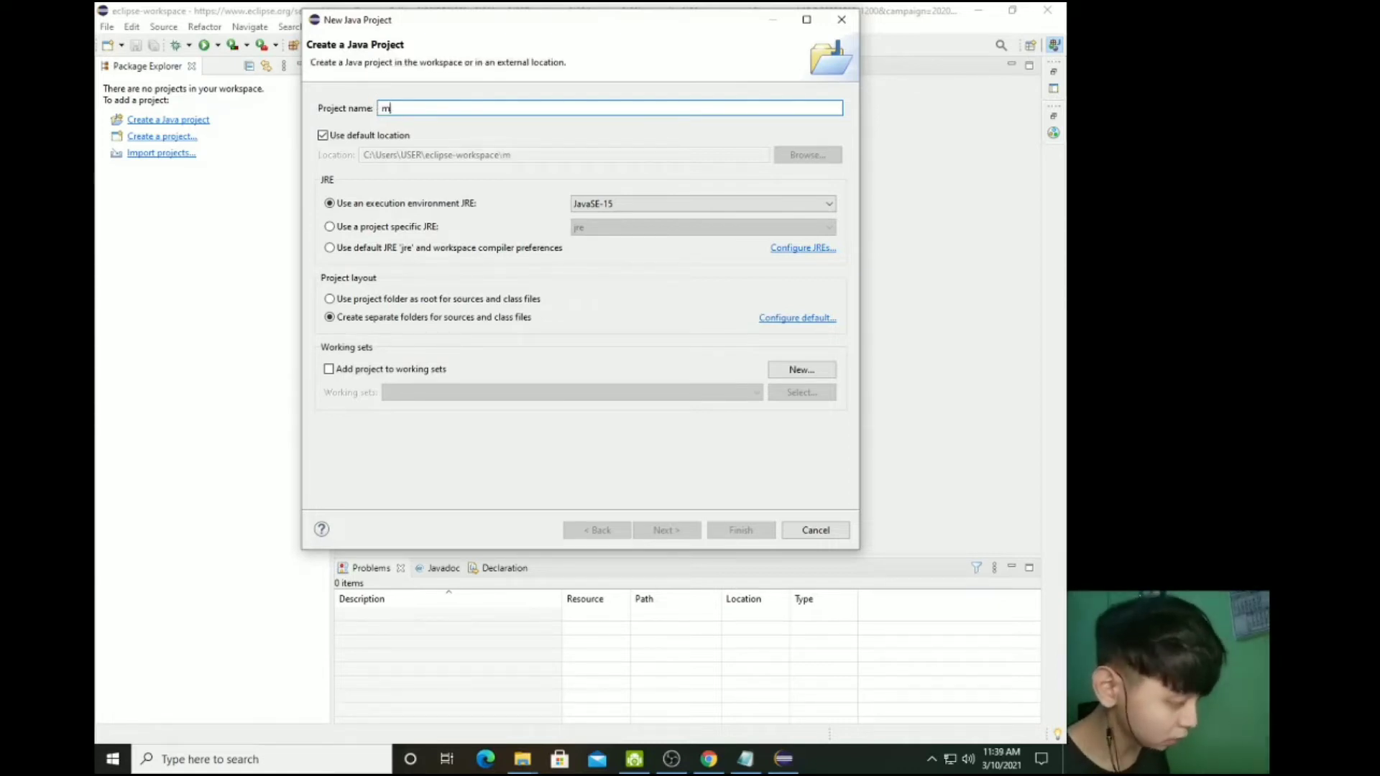
text(y_Fir)
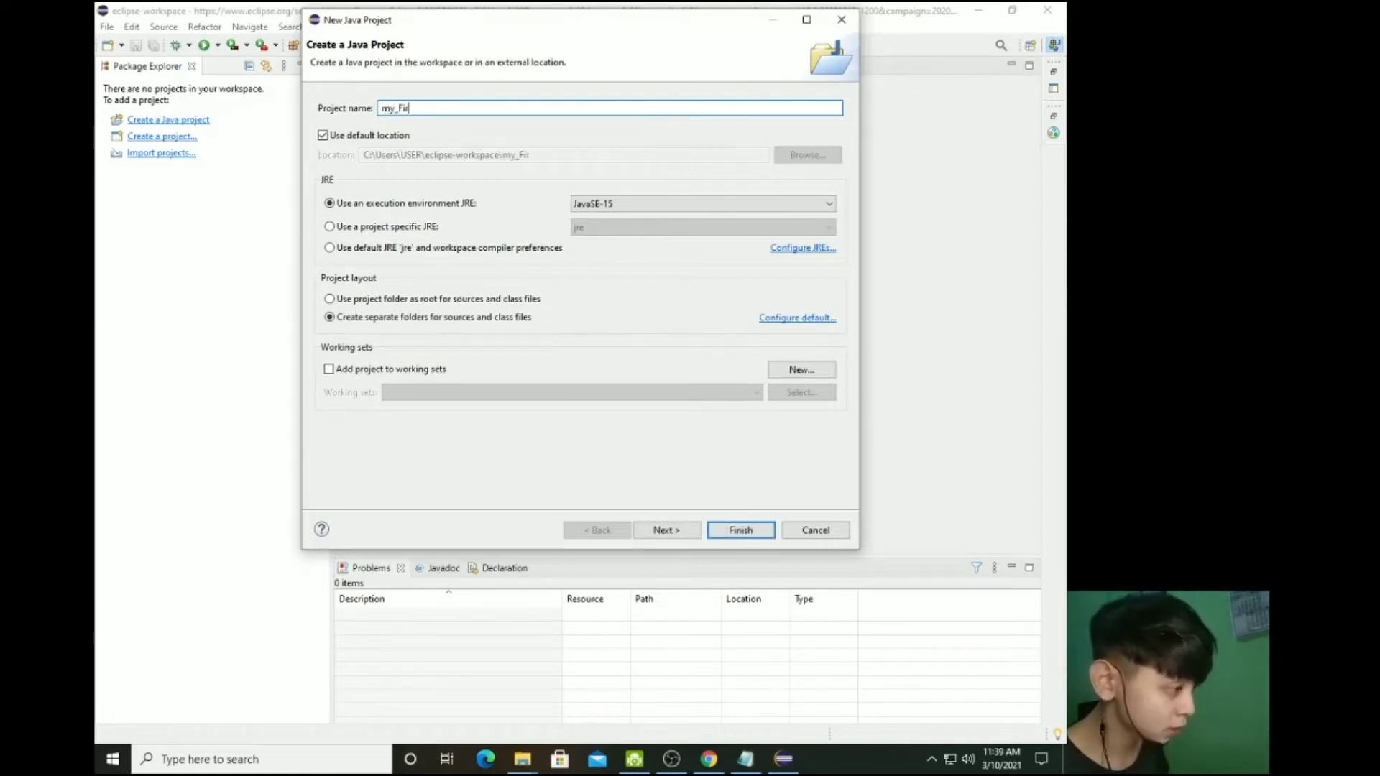
text(stJa)
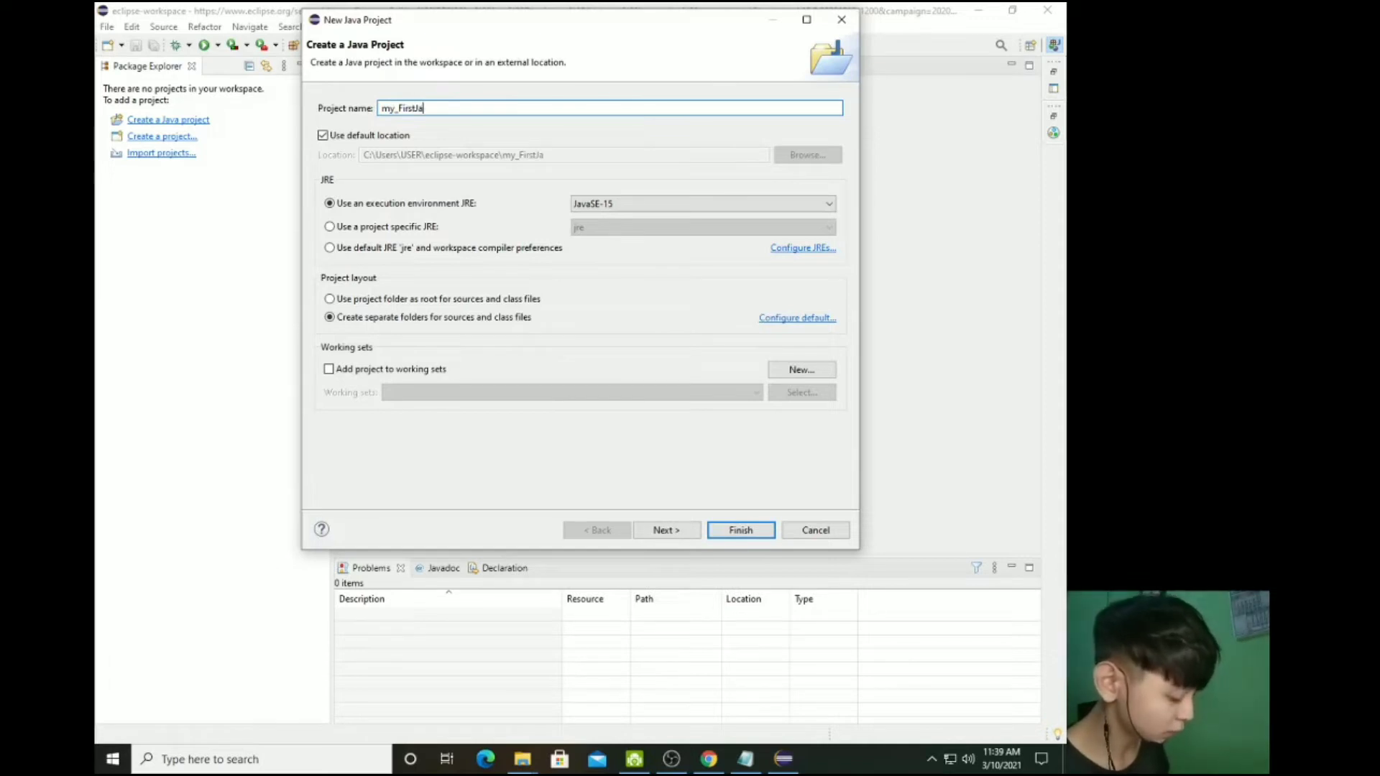
text(vaProject)
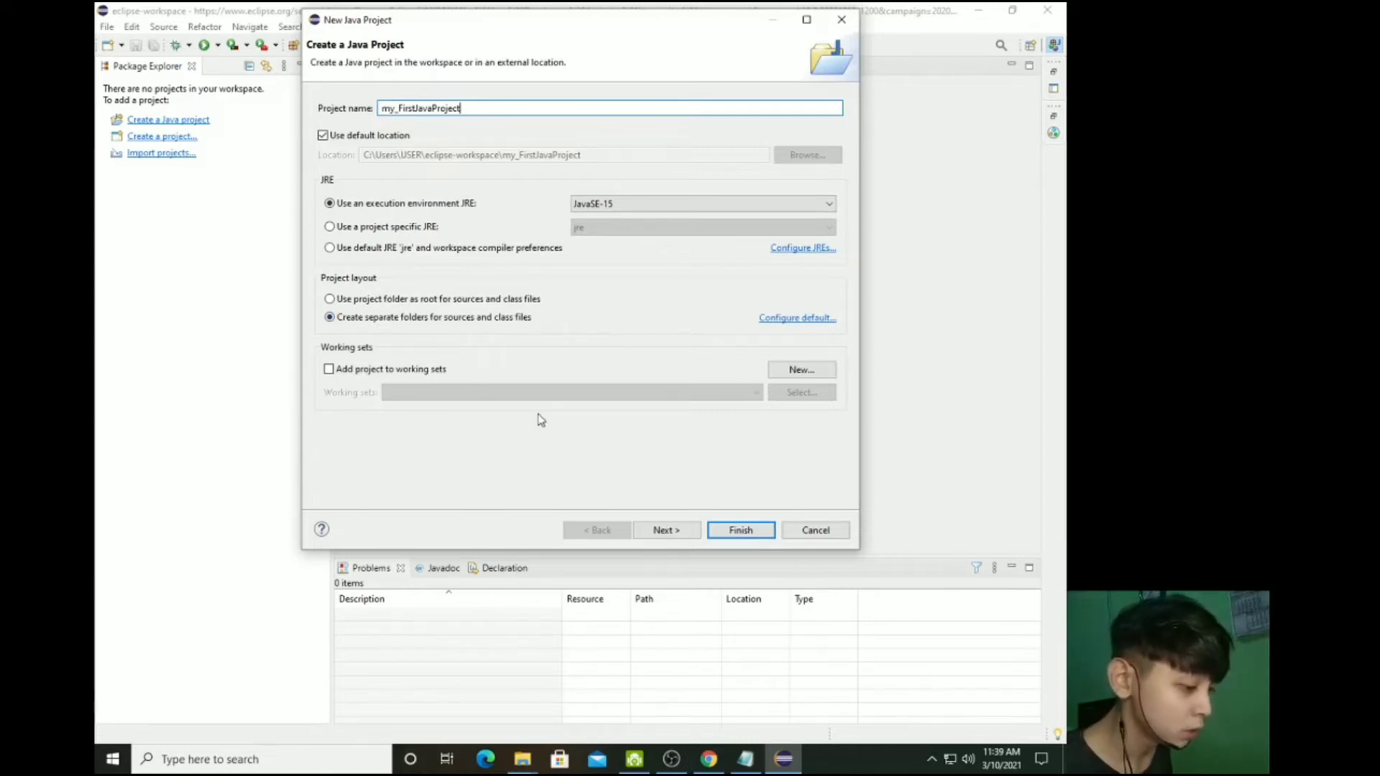
click(733, 532)
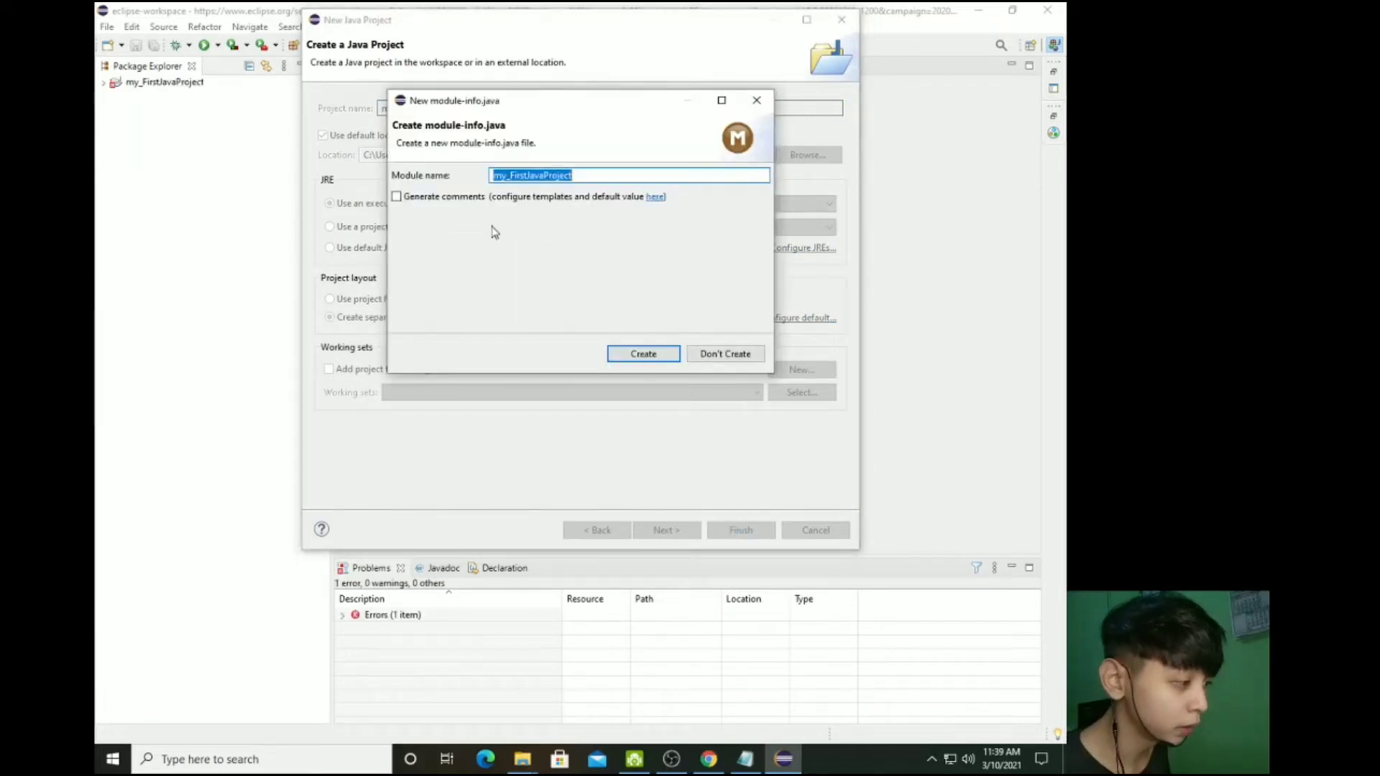
click(397, 196)
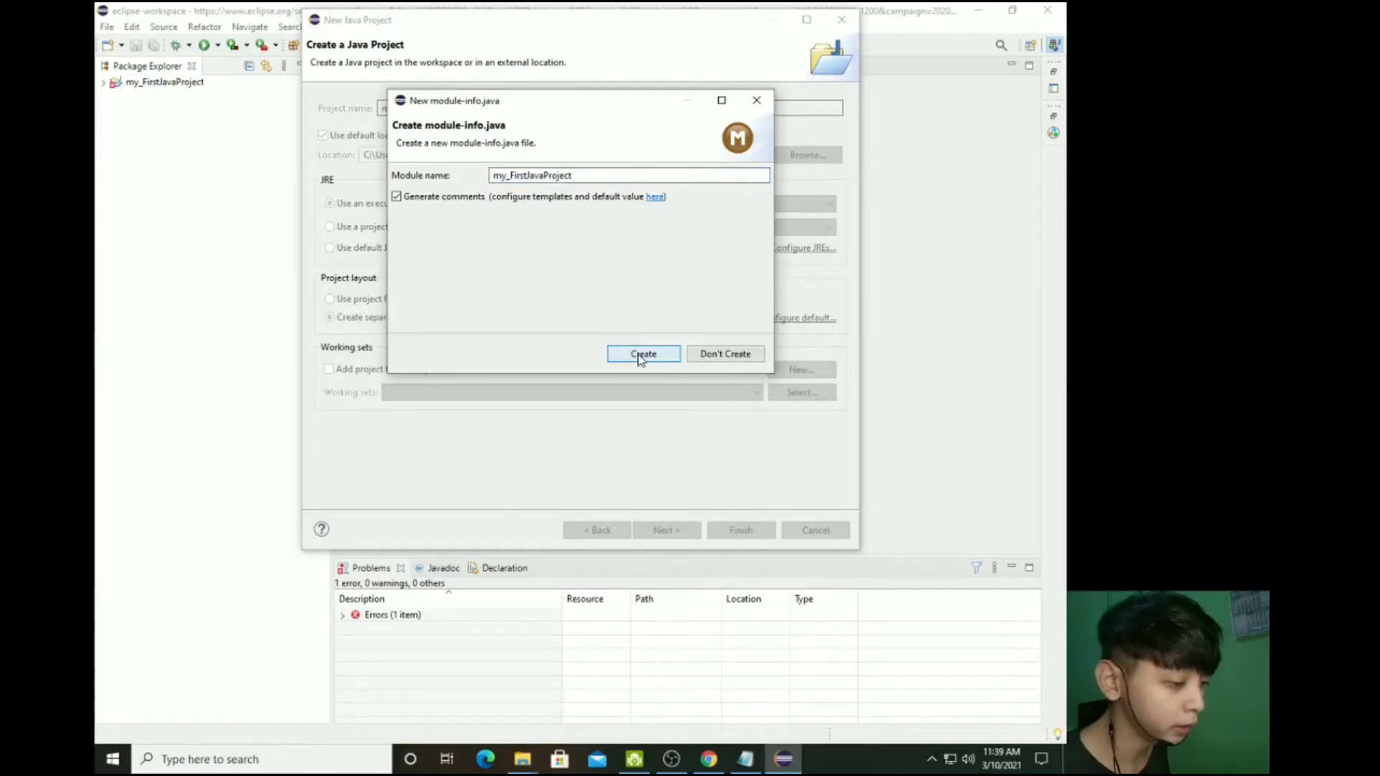
click(642, 356)
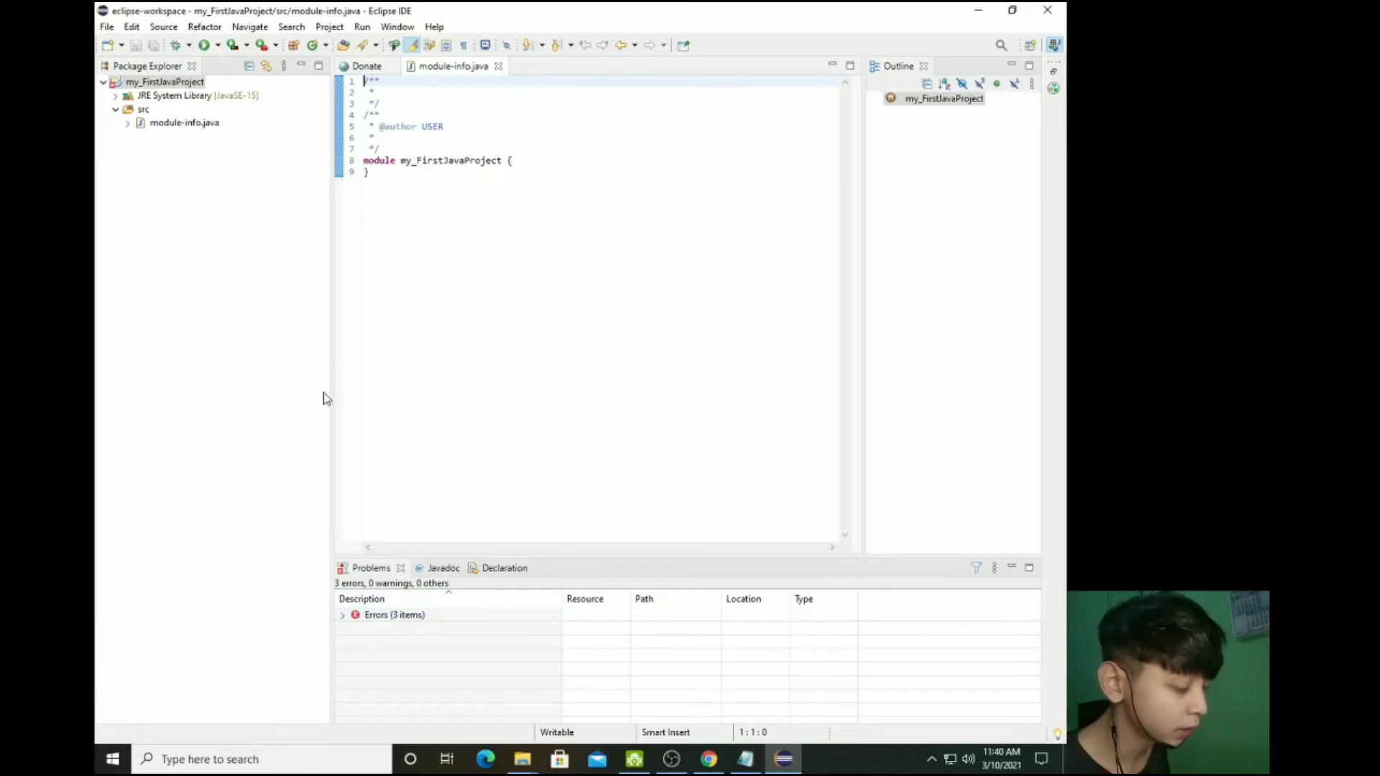
Step: Delete the generated comments above the module declaration in module-info.java and expand the project's list of errors
drag(394, 154, 363, 81)
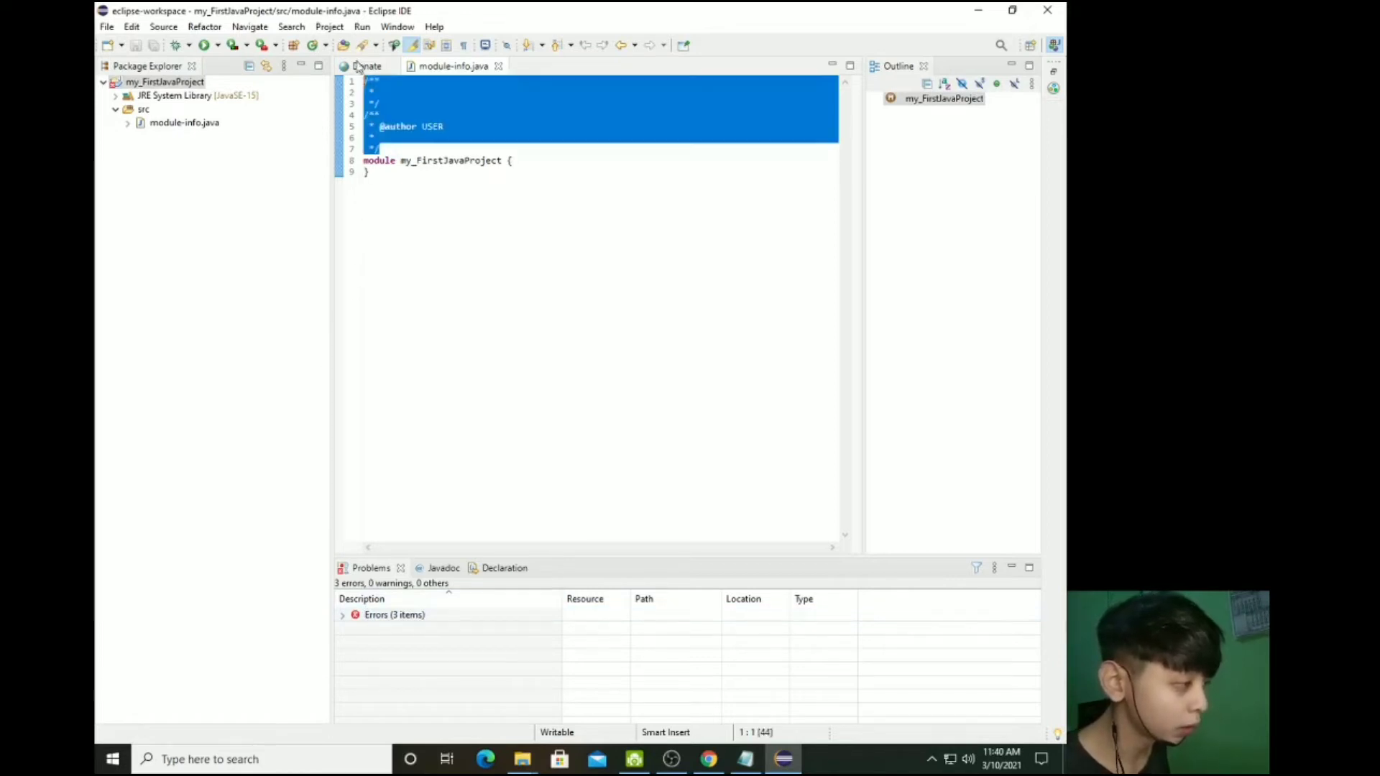
key(Delete)
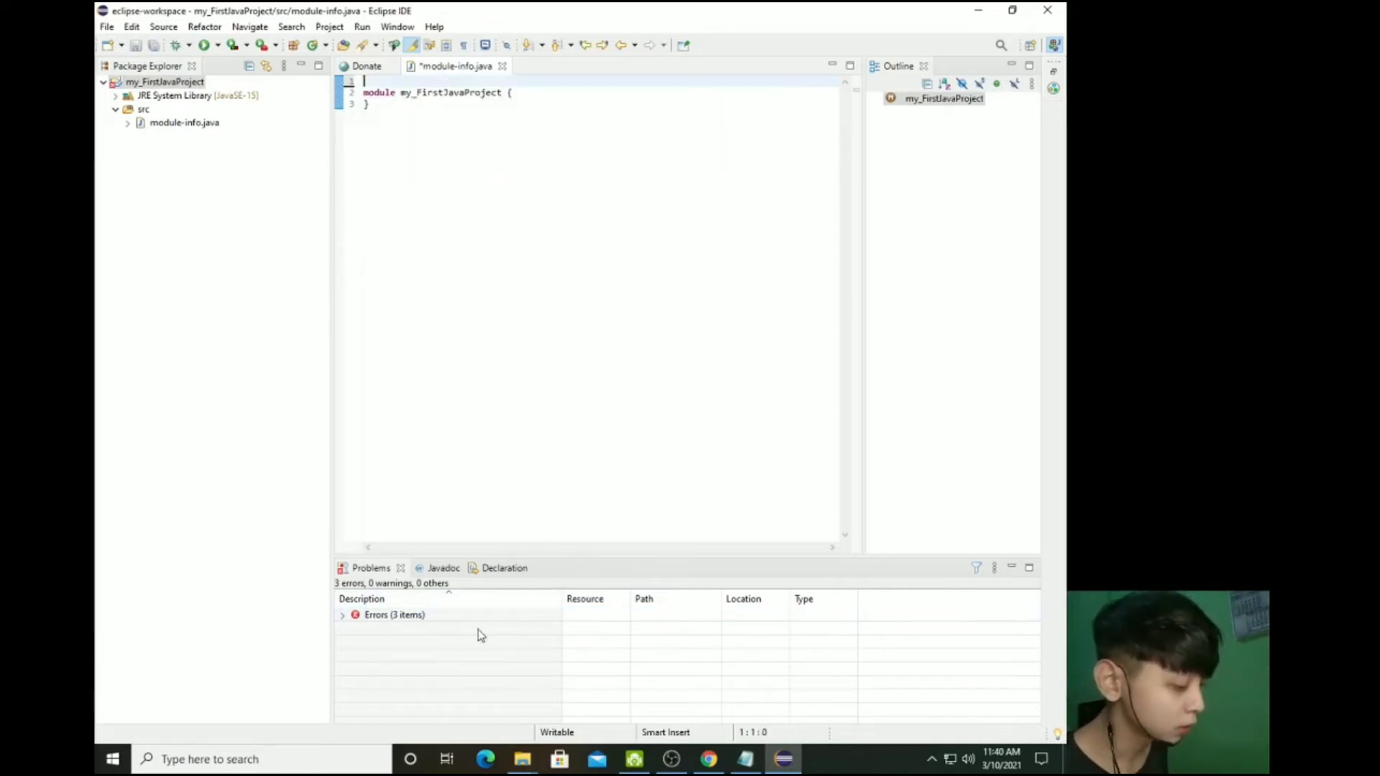
click(343, 616)
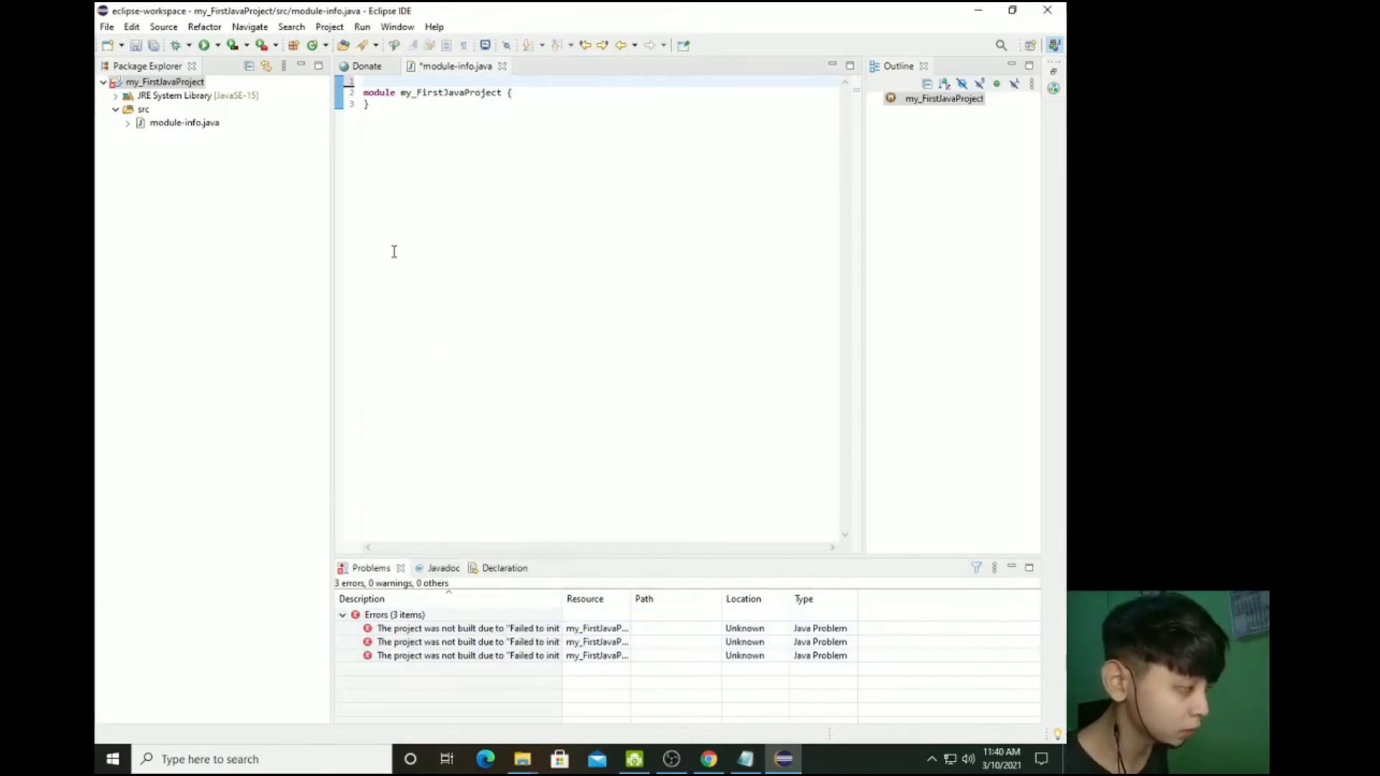
Step: Add a JRE System Library with the CDC-1.0/Foundation-1.0 execution environment to the build path of my_FirstJavaProject
click(168, 84)
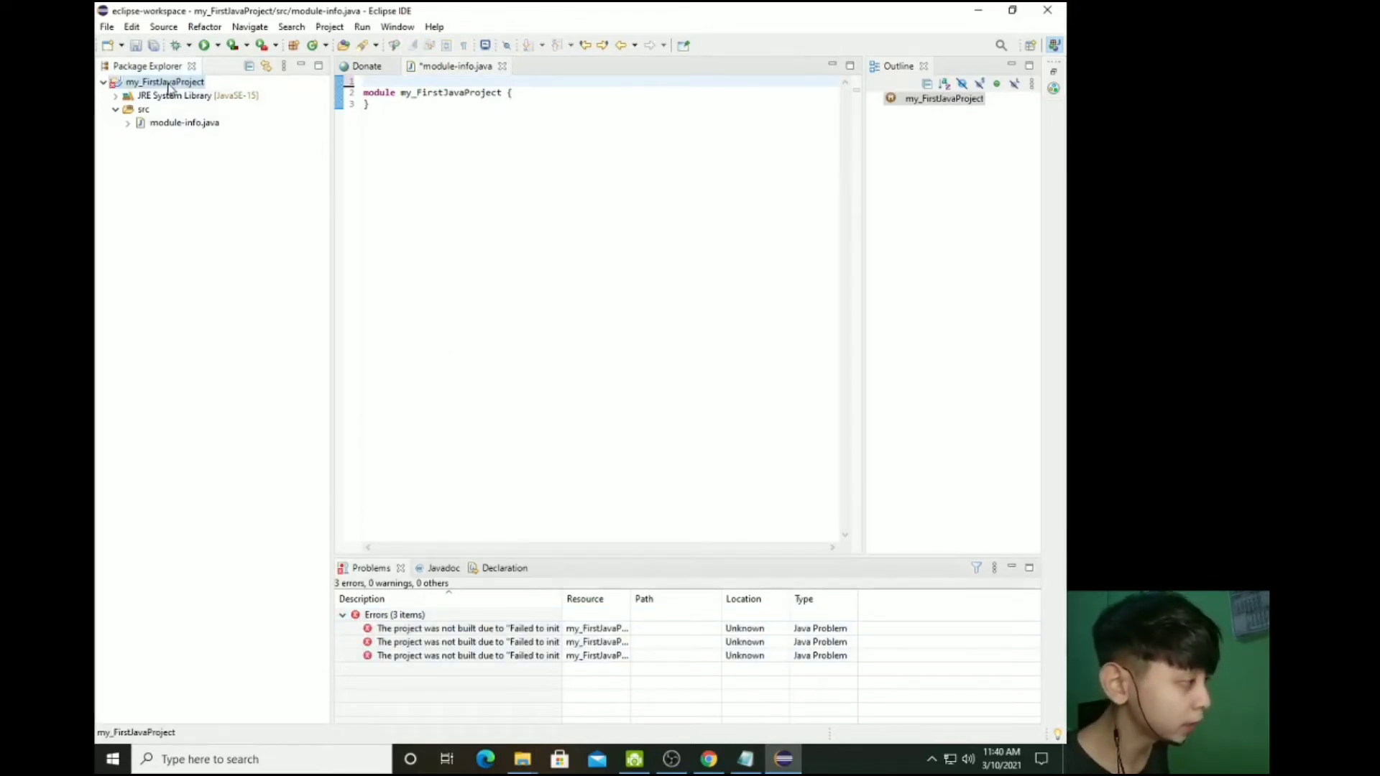
right_click(168, 86)
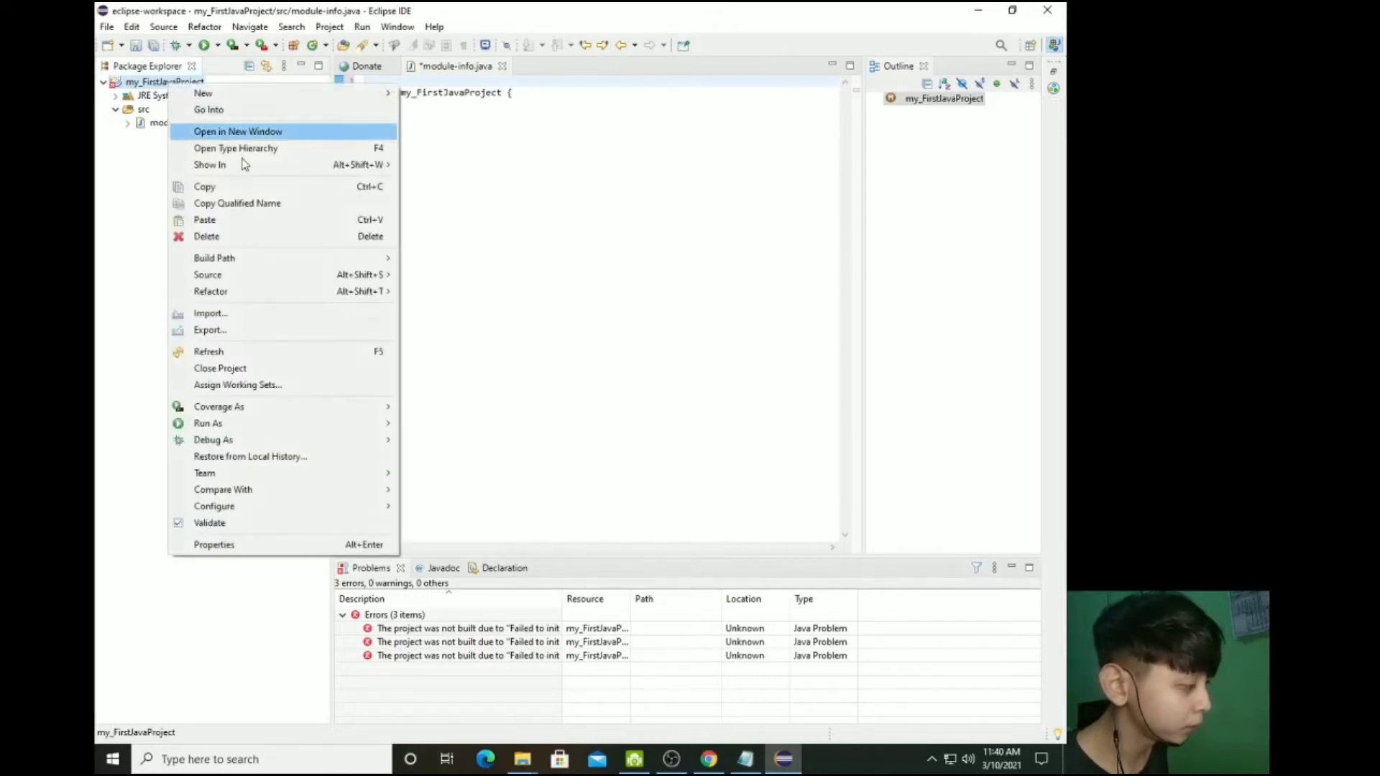
mouse_move(257, 260)
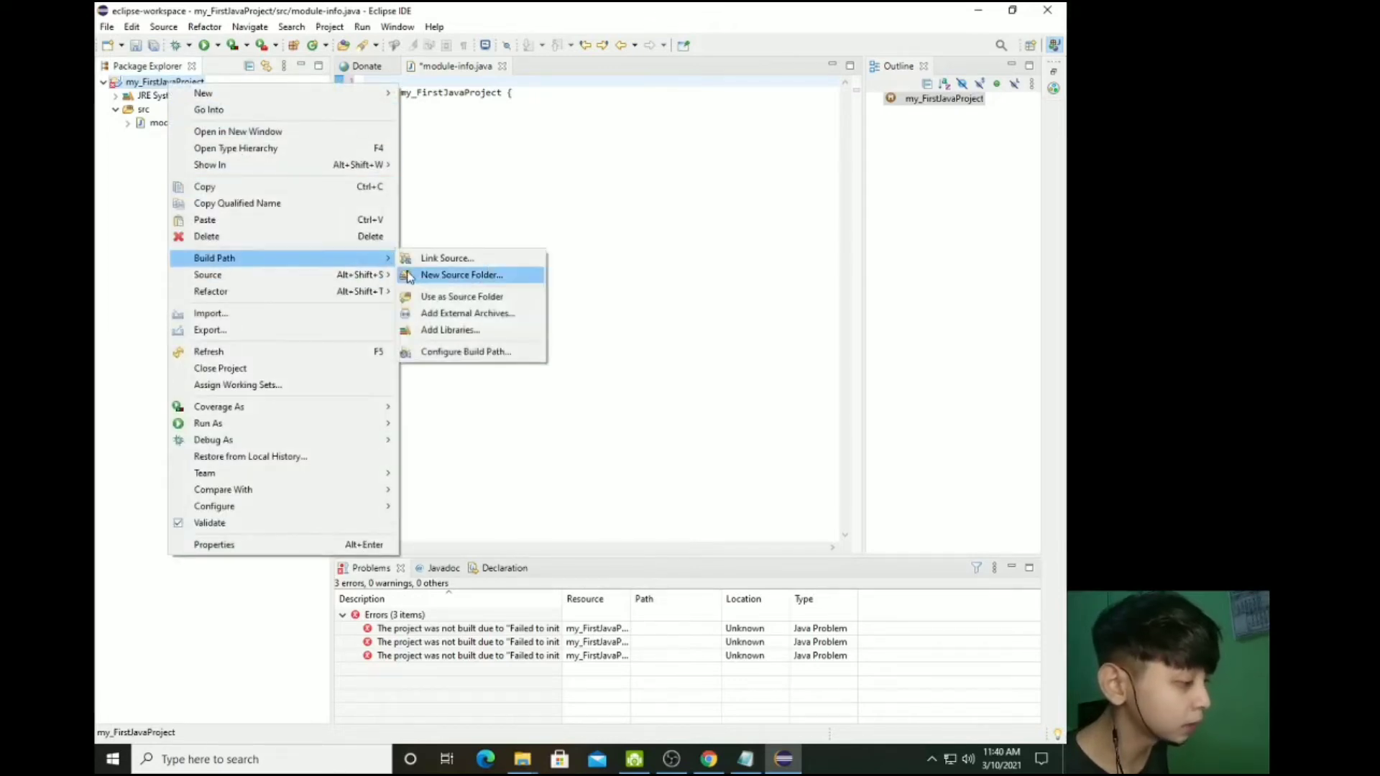
click(443, 331)
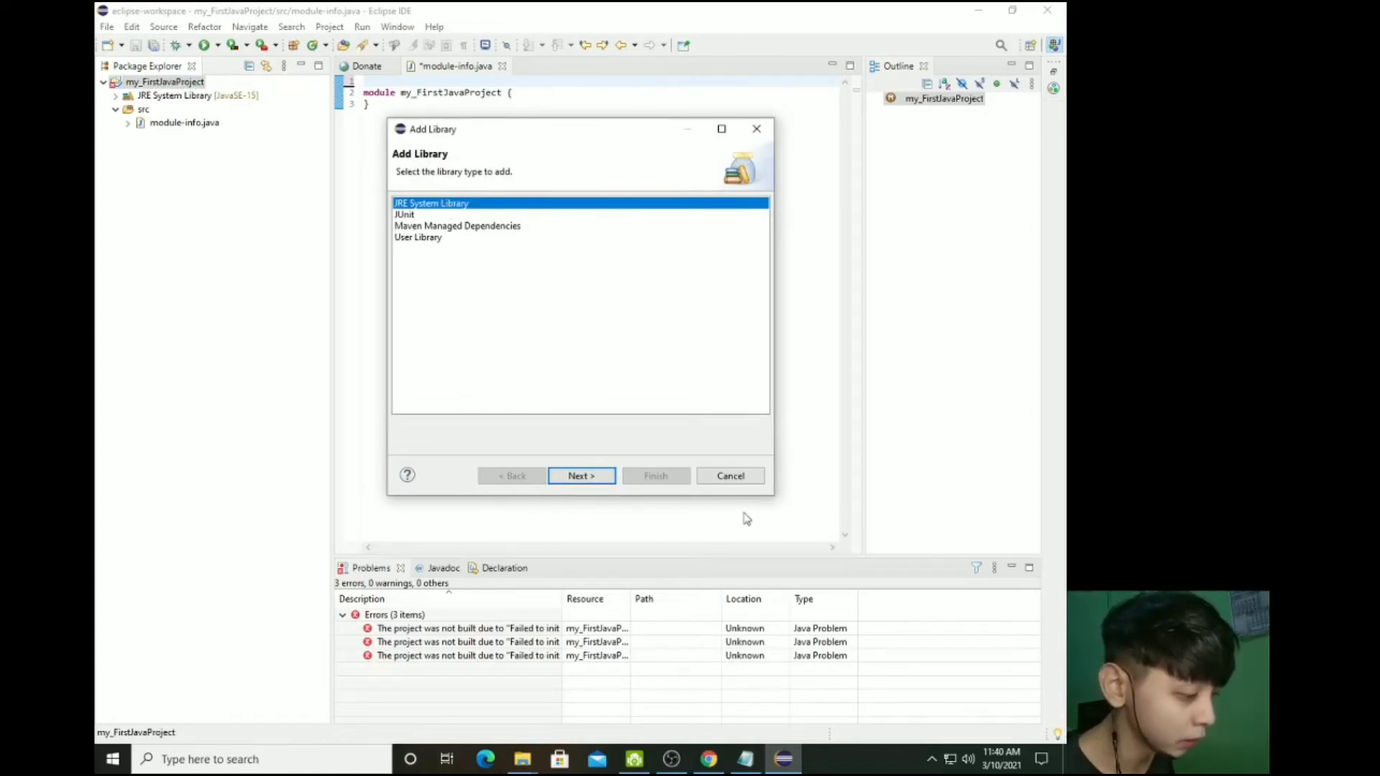
click(594, 479)
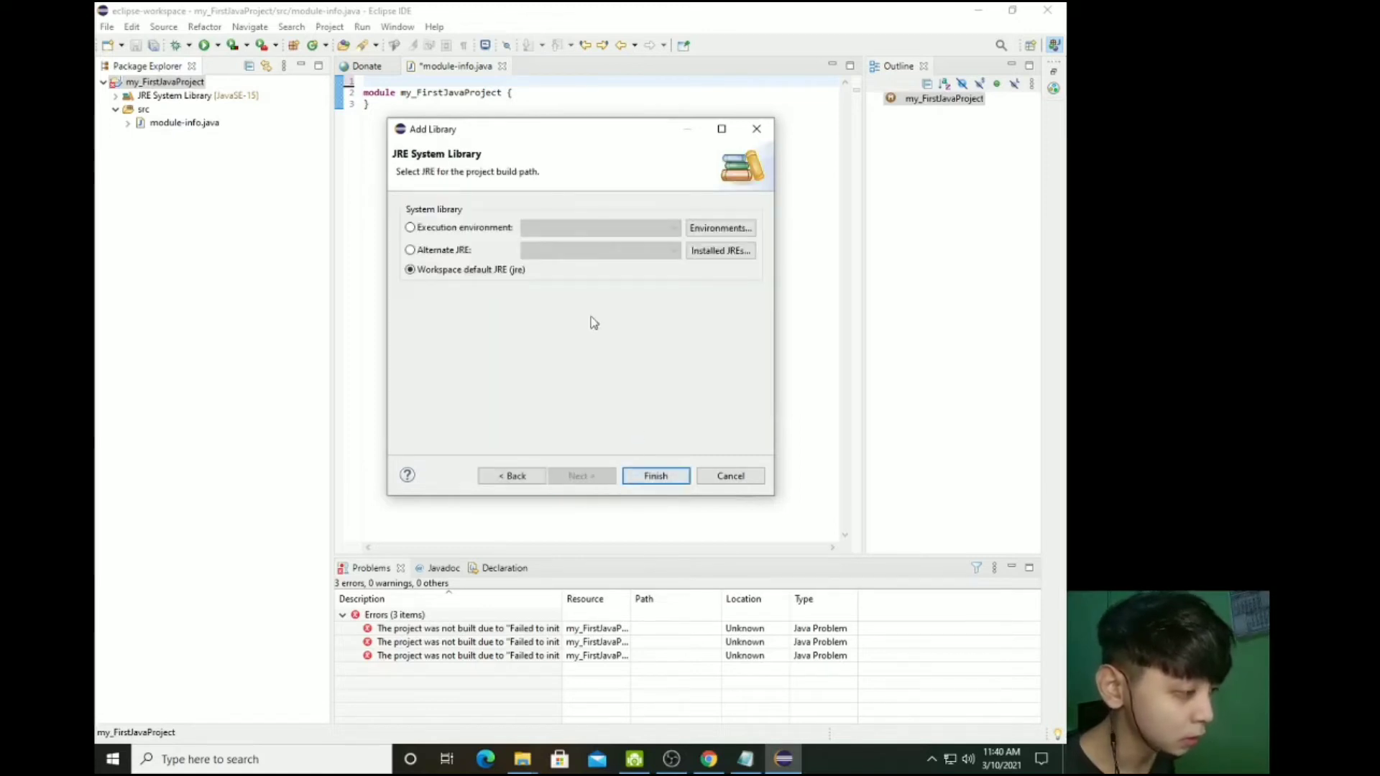
click(411, 228)
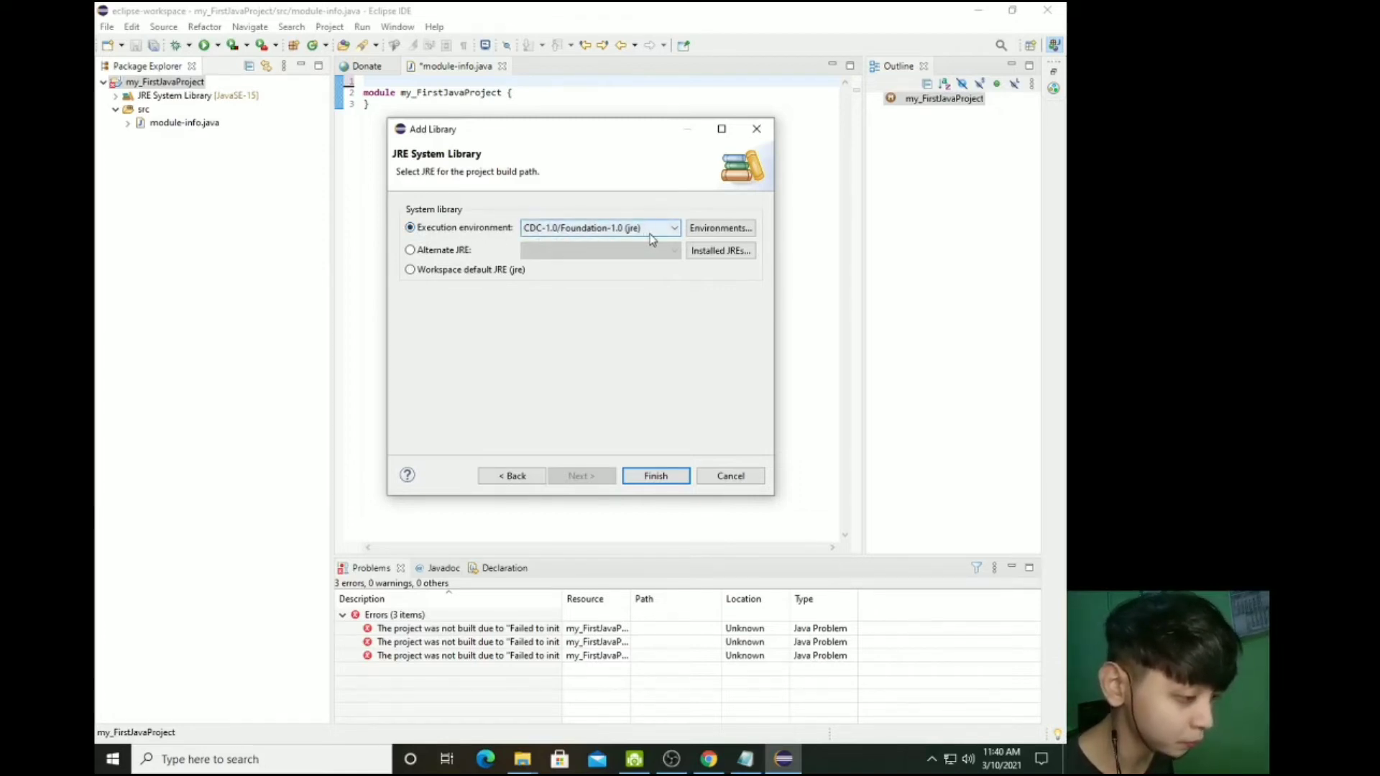
click(657, 476)
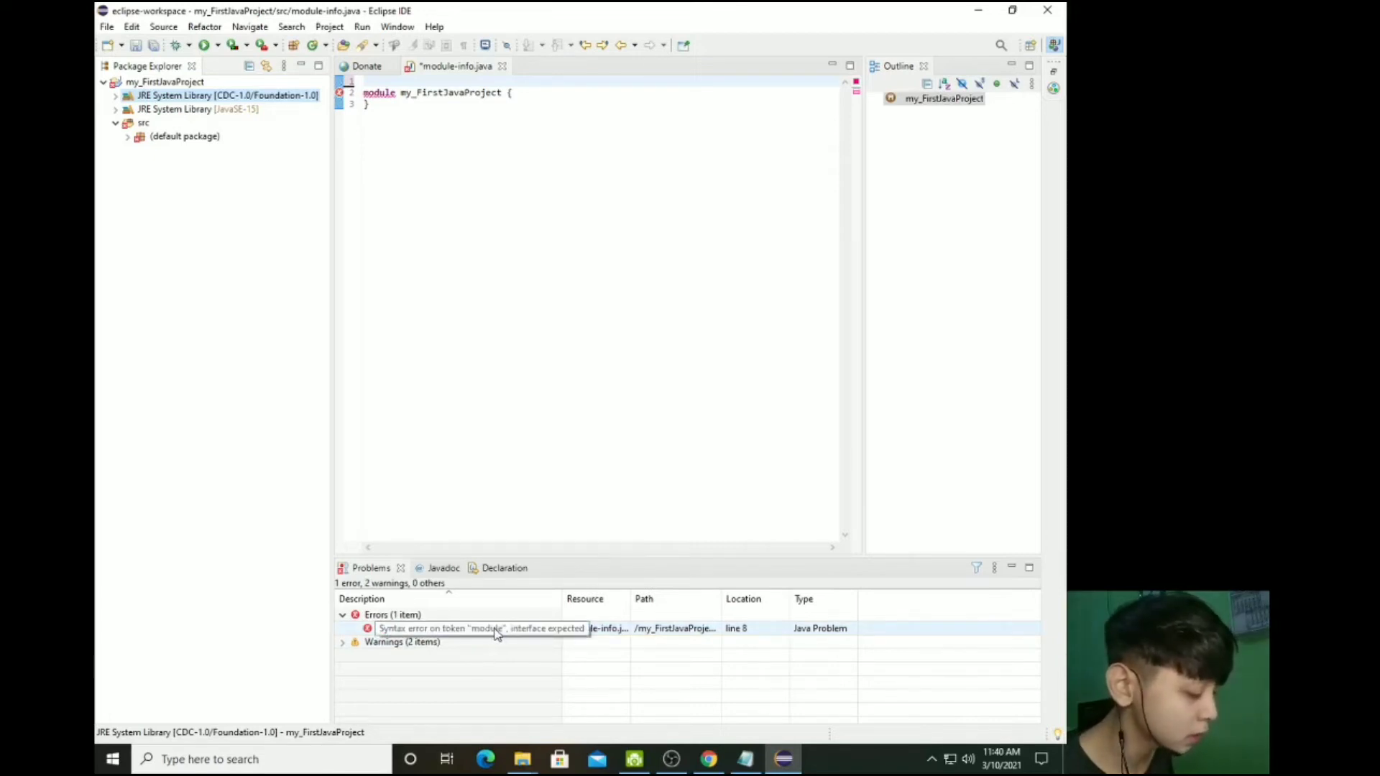
Step: Delete module-info.java from the default package despite its unsaved changes, and minimize the editor area
click(128, 137)
click(154, 153)
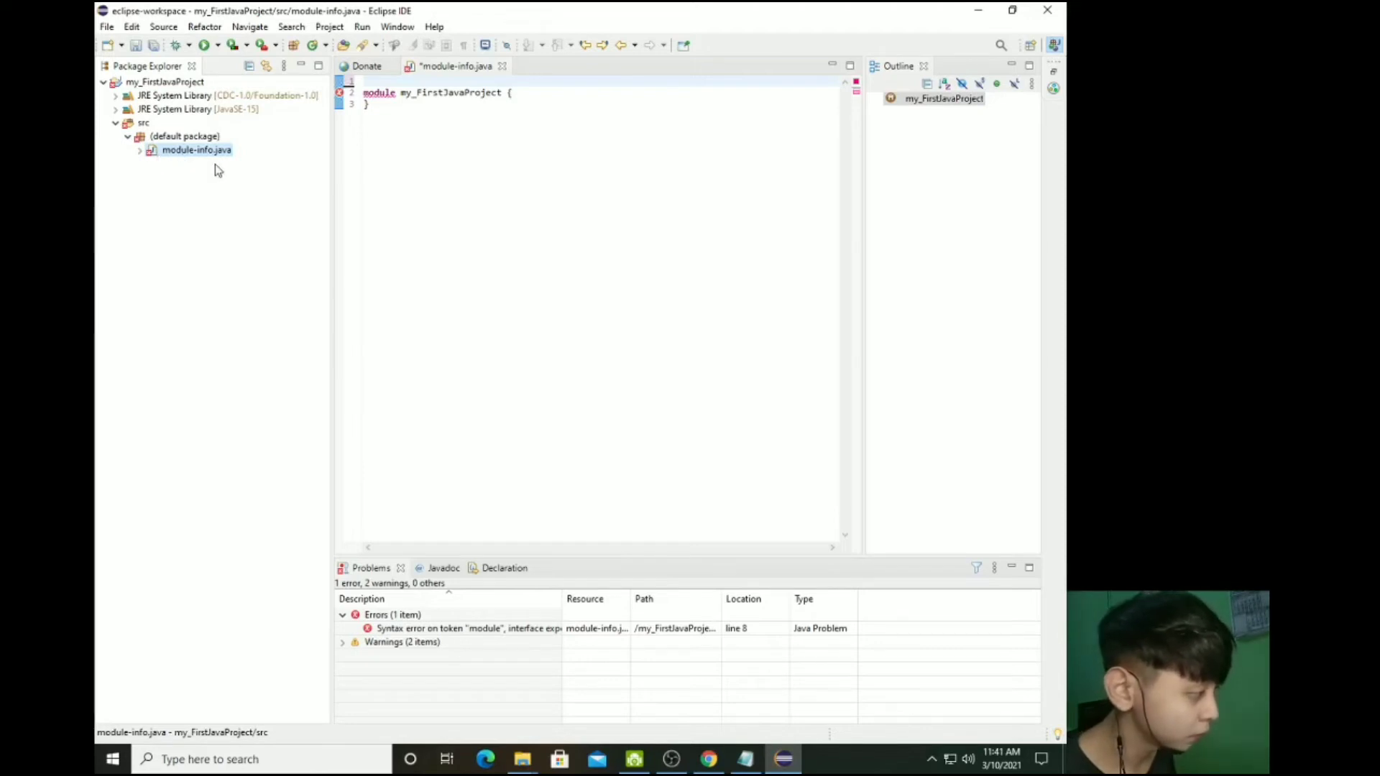
right_click(158, 153)
click(259, 306)
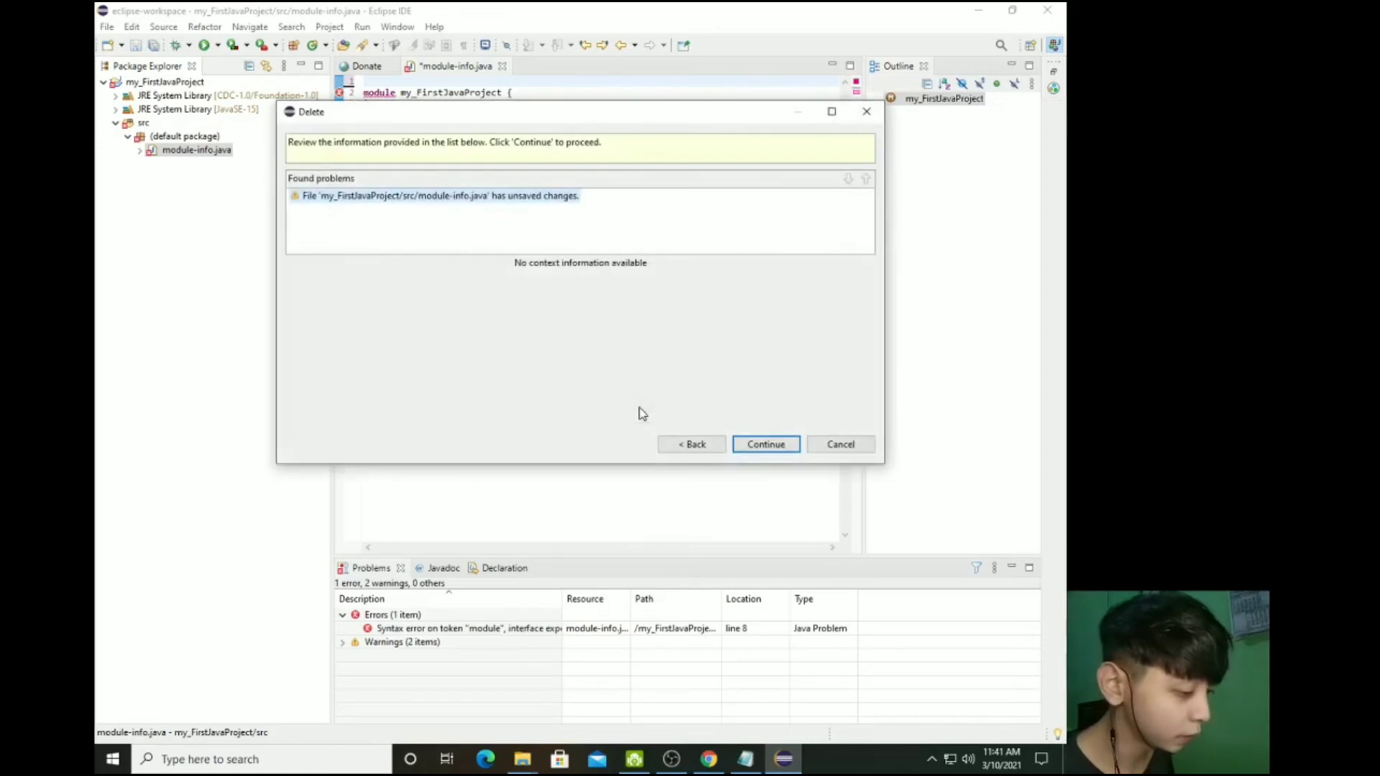
click(765, 444)
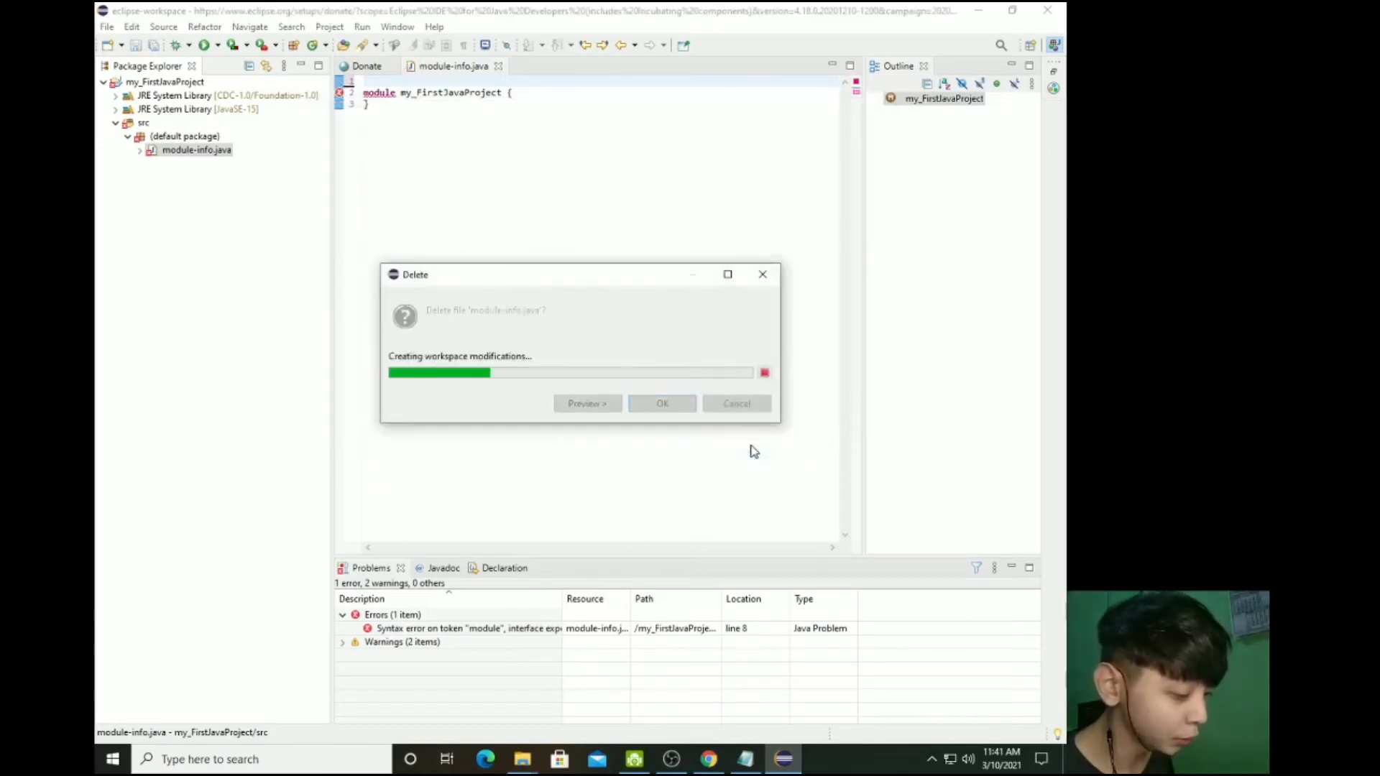
click(832, 64)
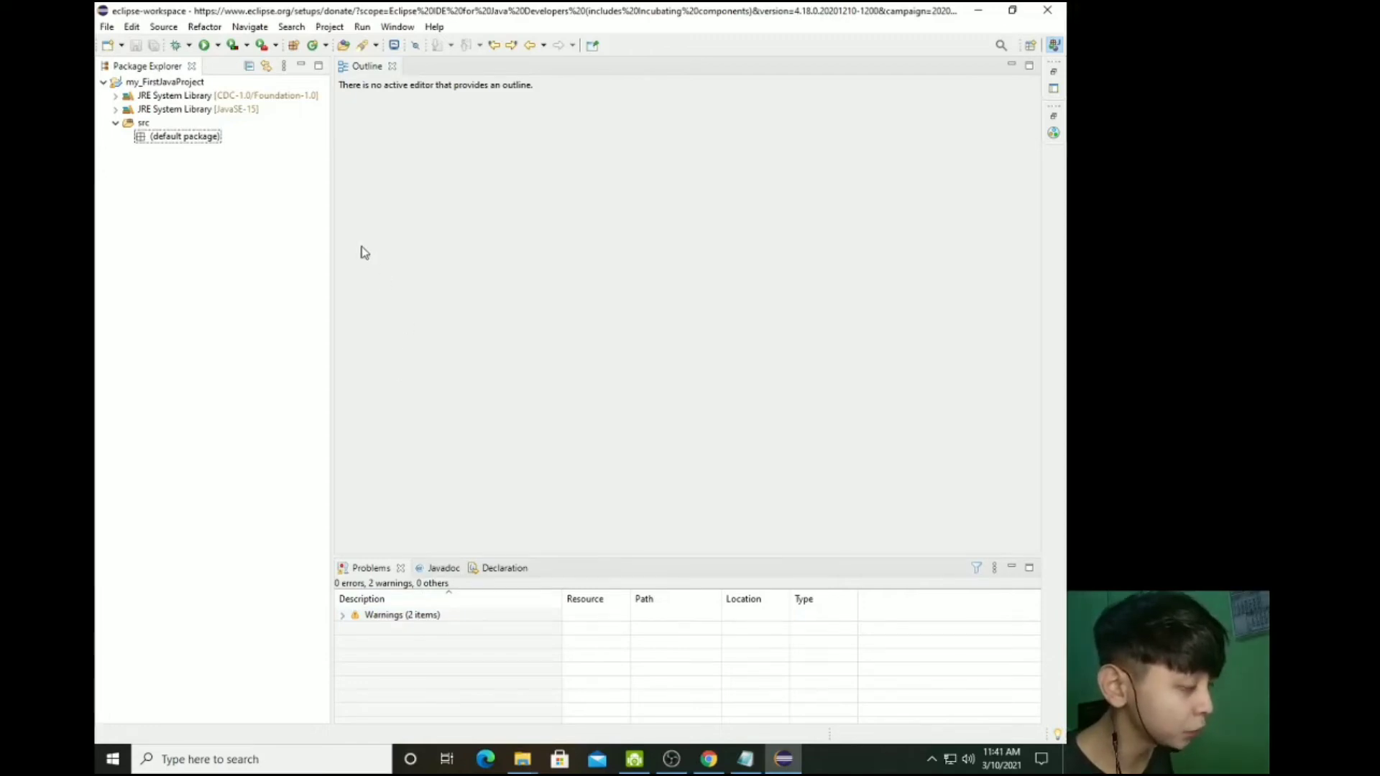
Step: Create a public class named my_first_Class in the default package, with a public static void main(String[] args) method stub
click(164, 141)
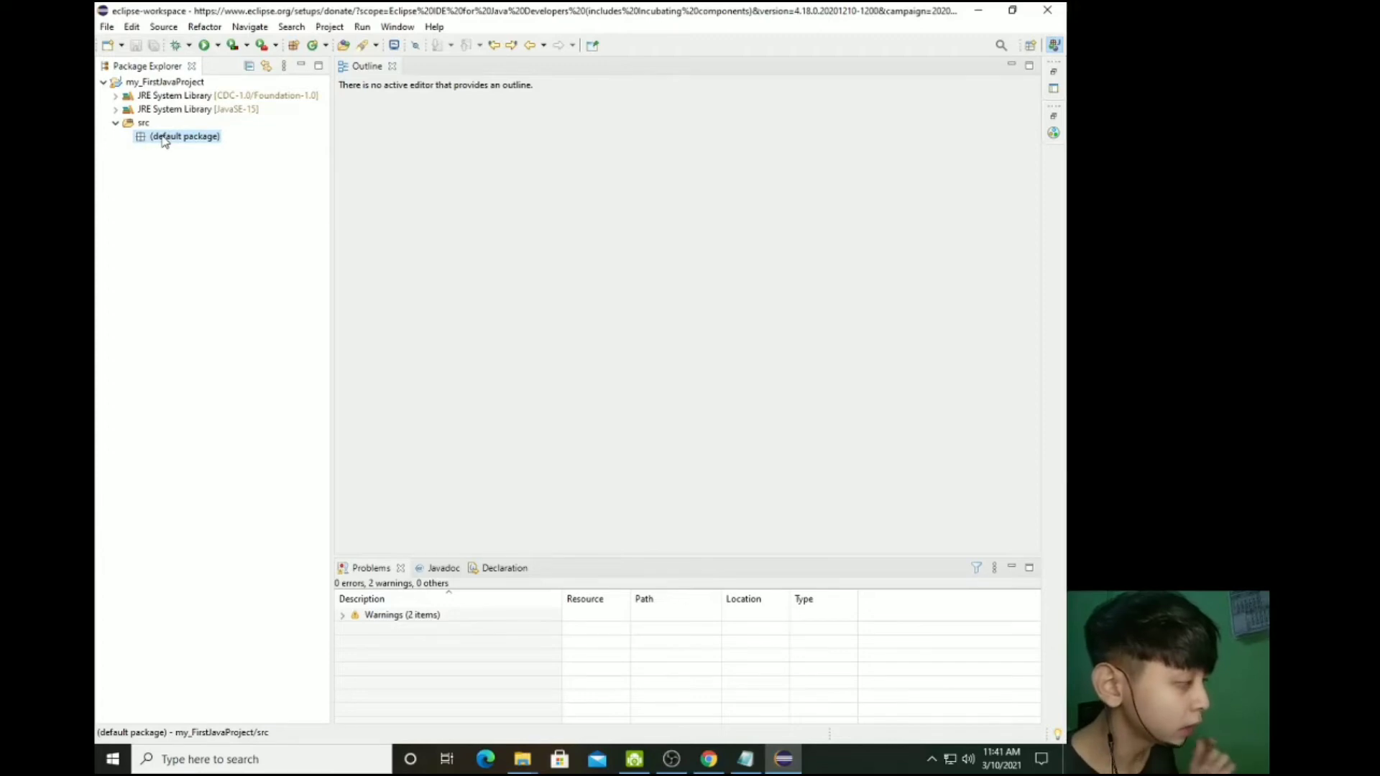
right_click(164, 141)
mouse_move(213, 147)
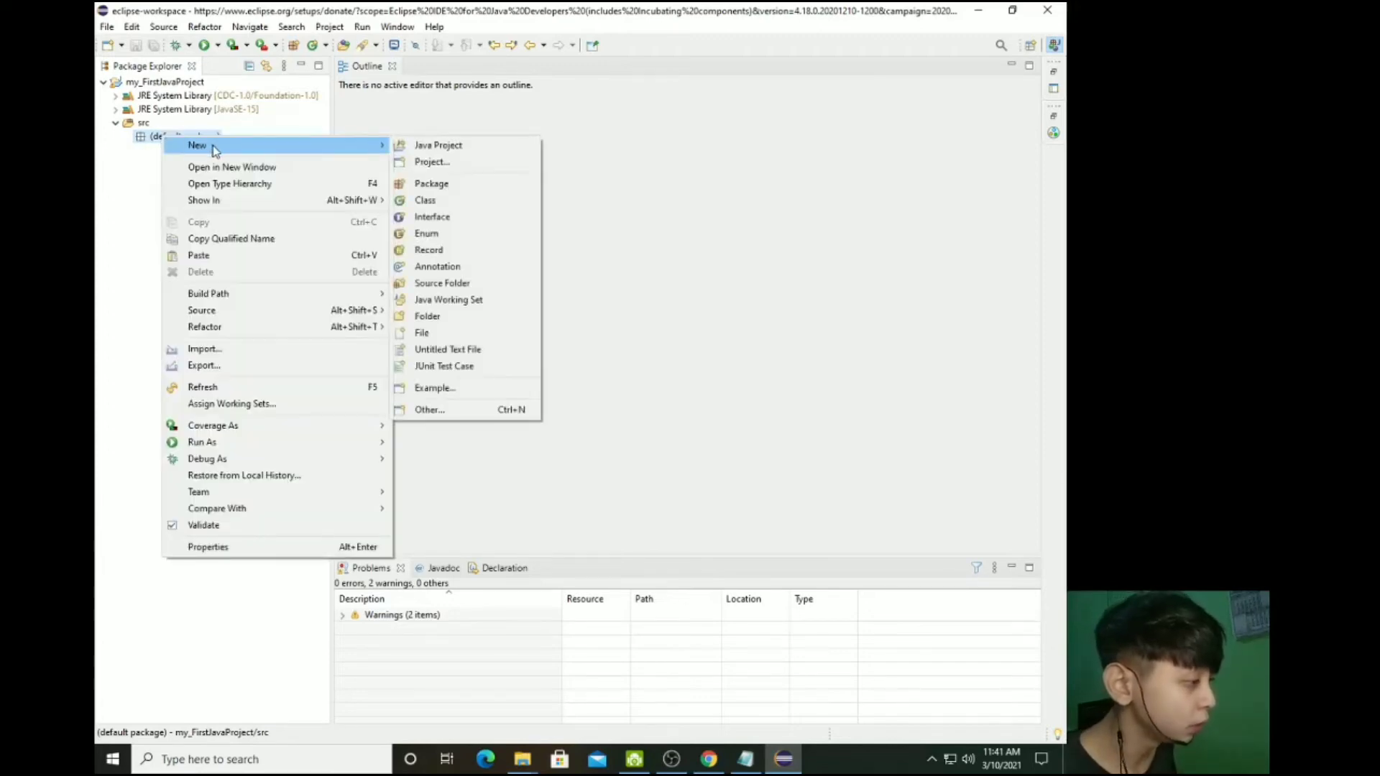
click(428, 200)
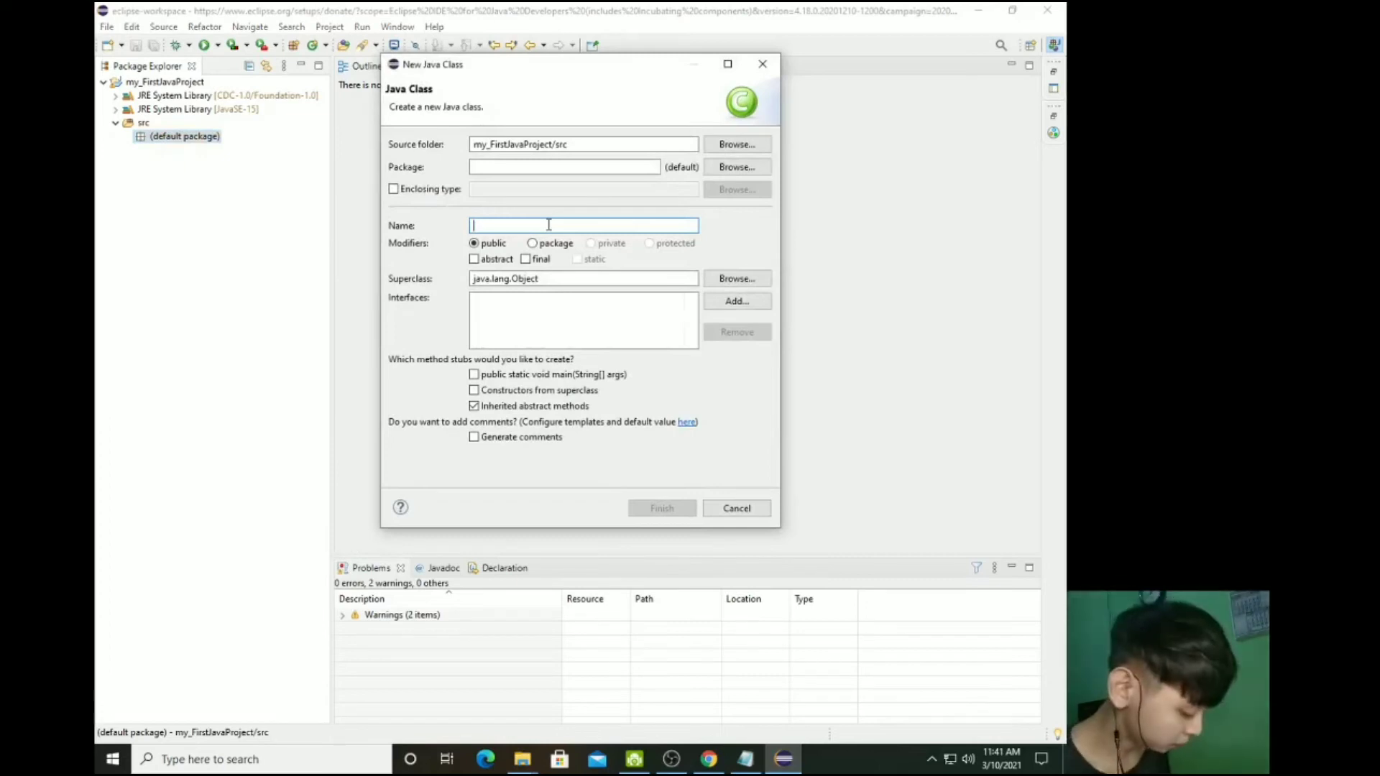
text(m)
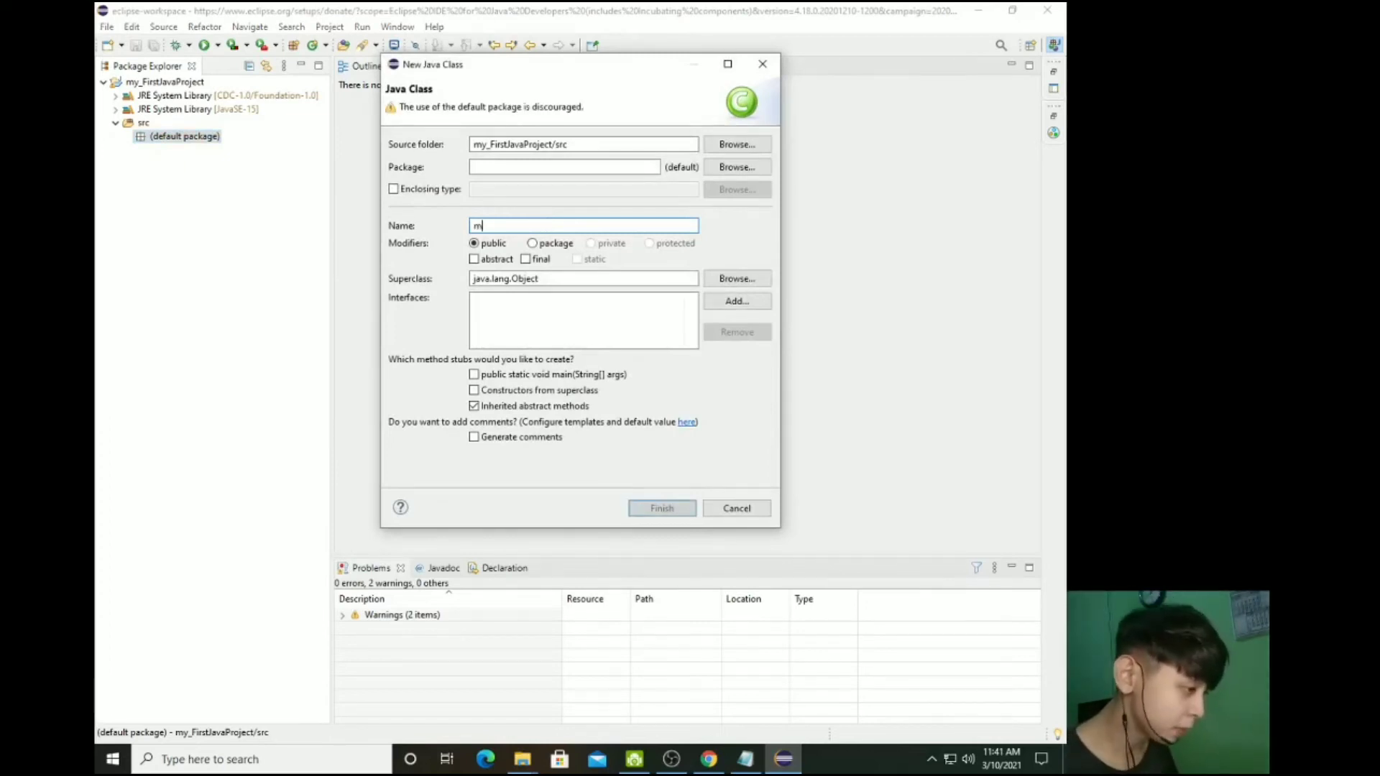
text(y_)
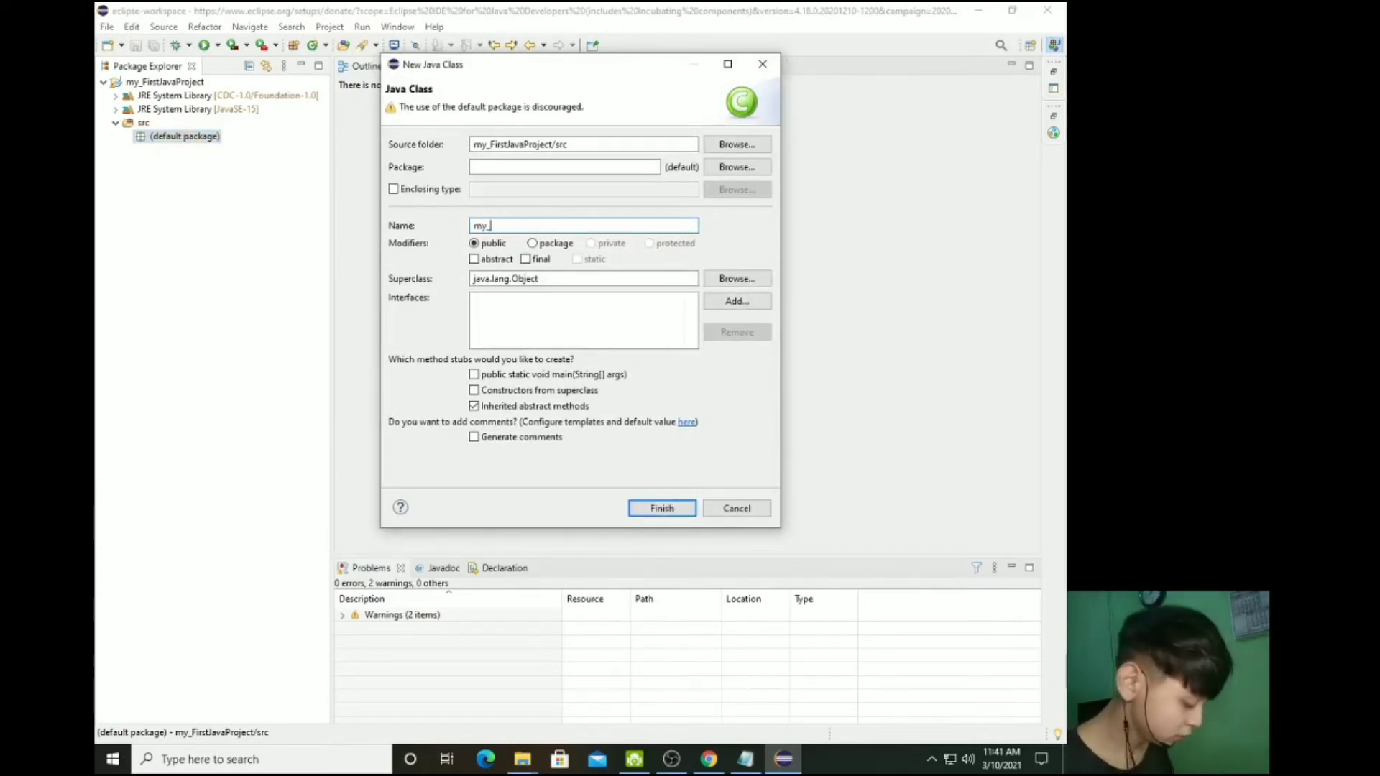
text(firstClass)
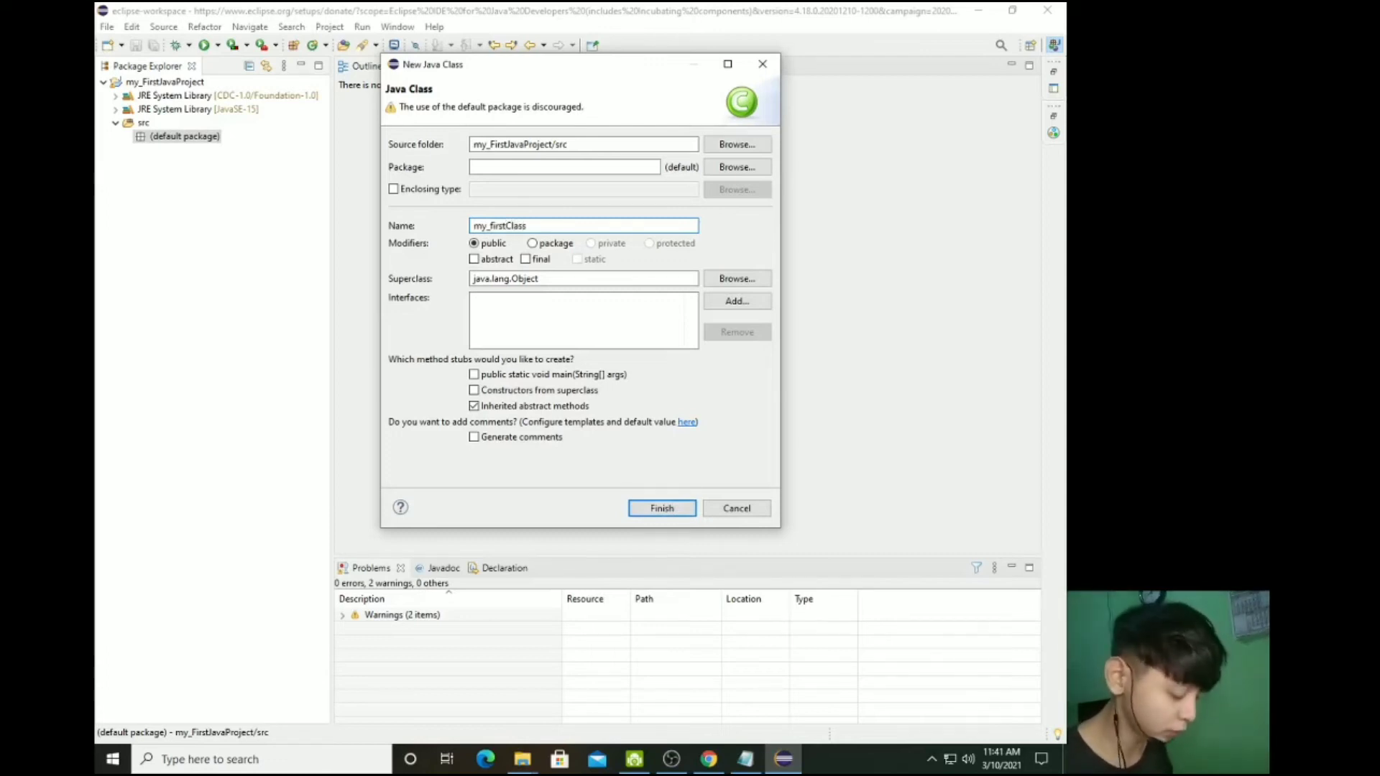
click(507, 226)
text(_)
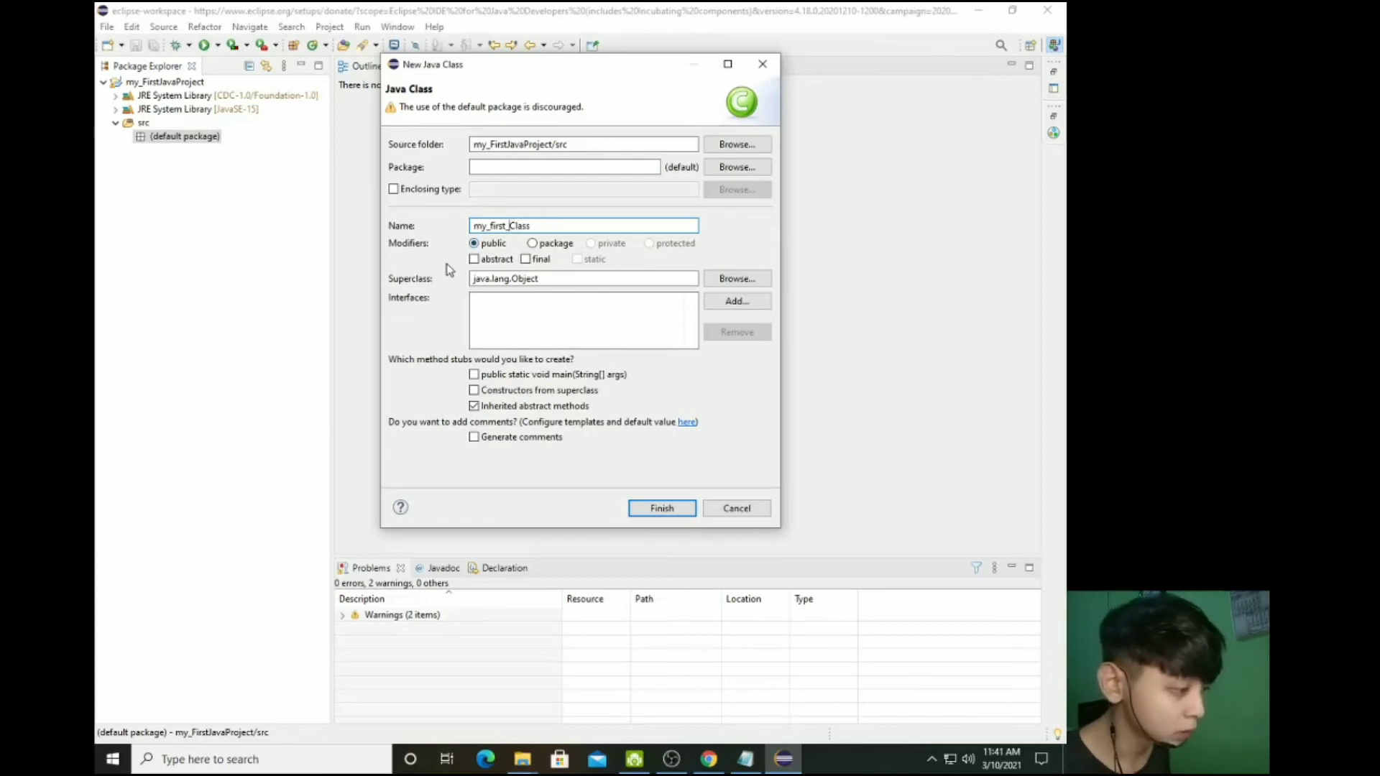
click(474, 376)
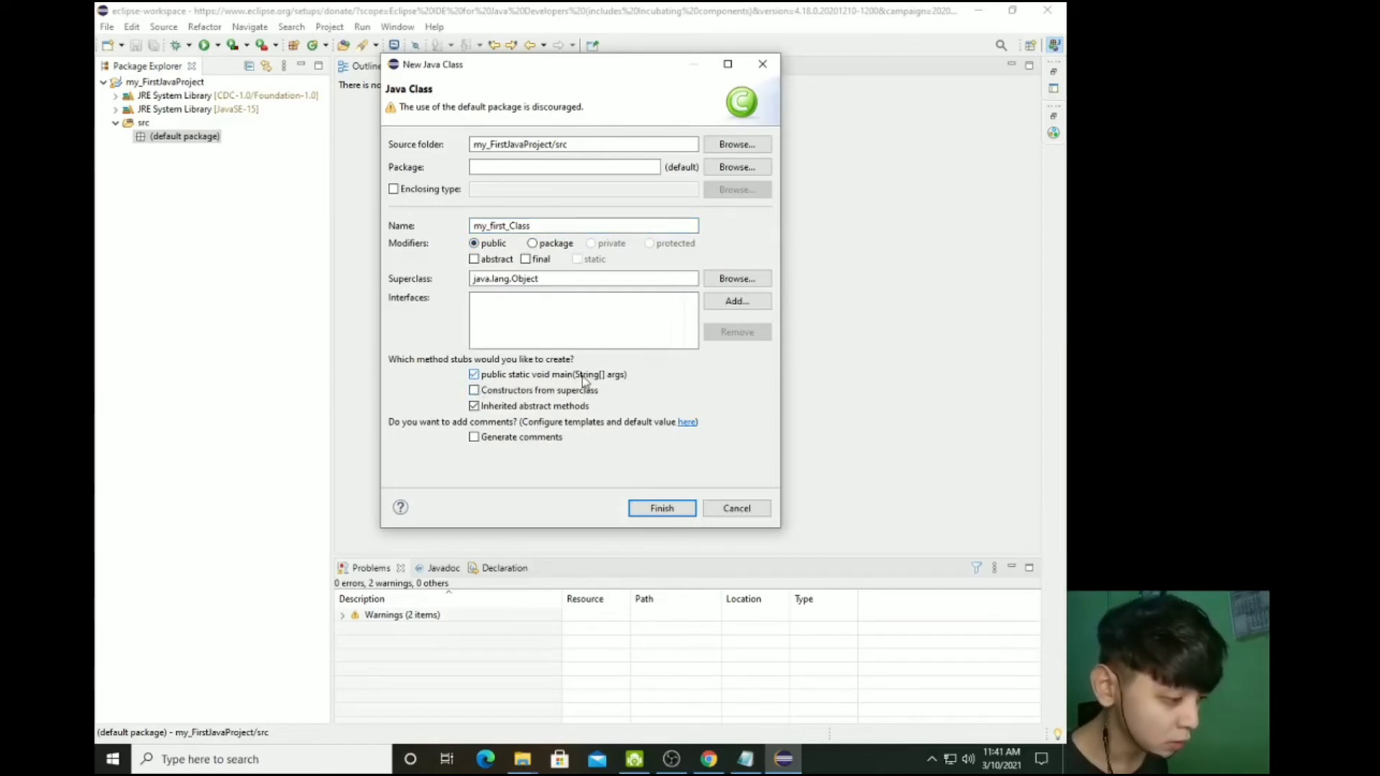
click(662, 509)
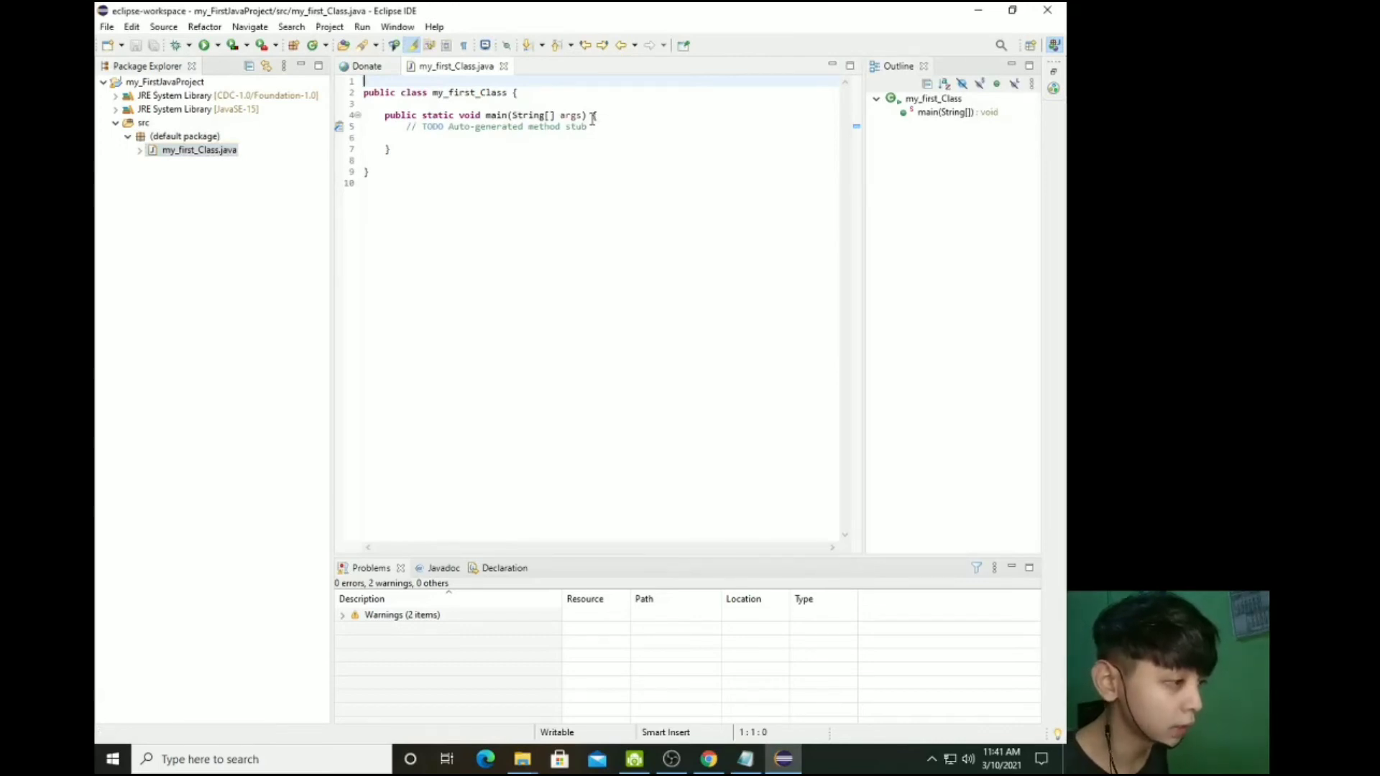
Step: Move the main method's opening brace two lines down and delete the auto-generated TODO comment inside the method
click(592, 117)
key(Return)
key(Return)
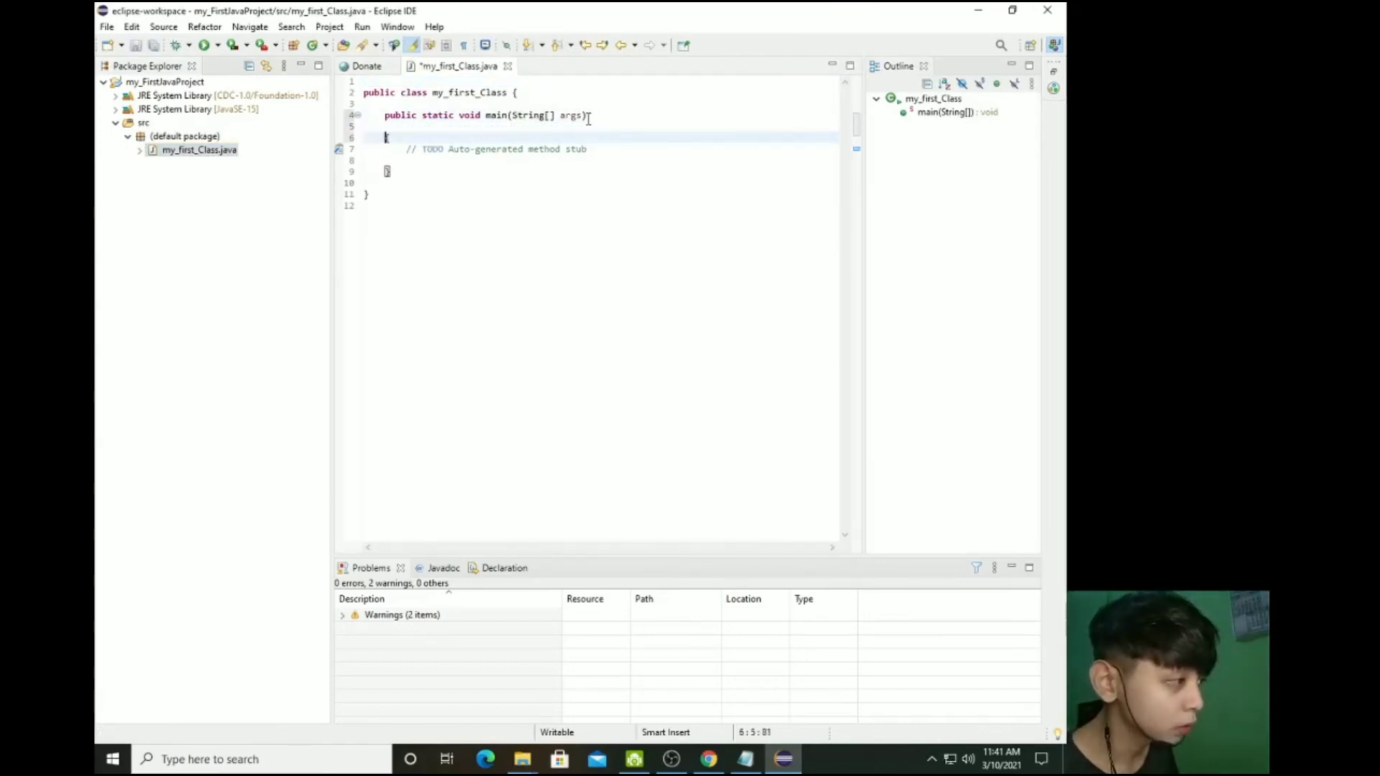
click(425, 150)
drag(406, 149, 588, 149)
key(BackSpace)
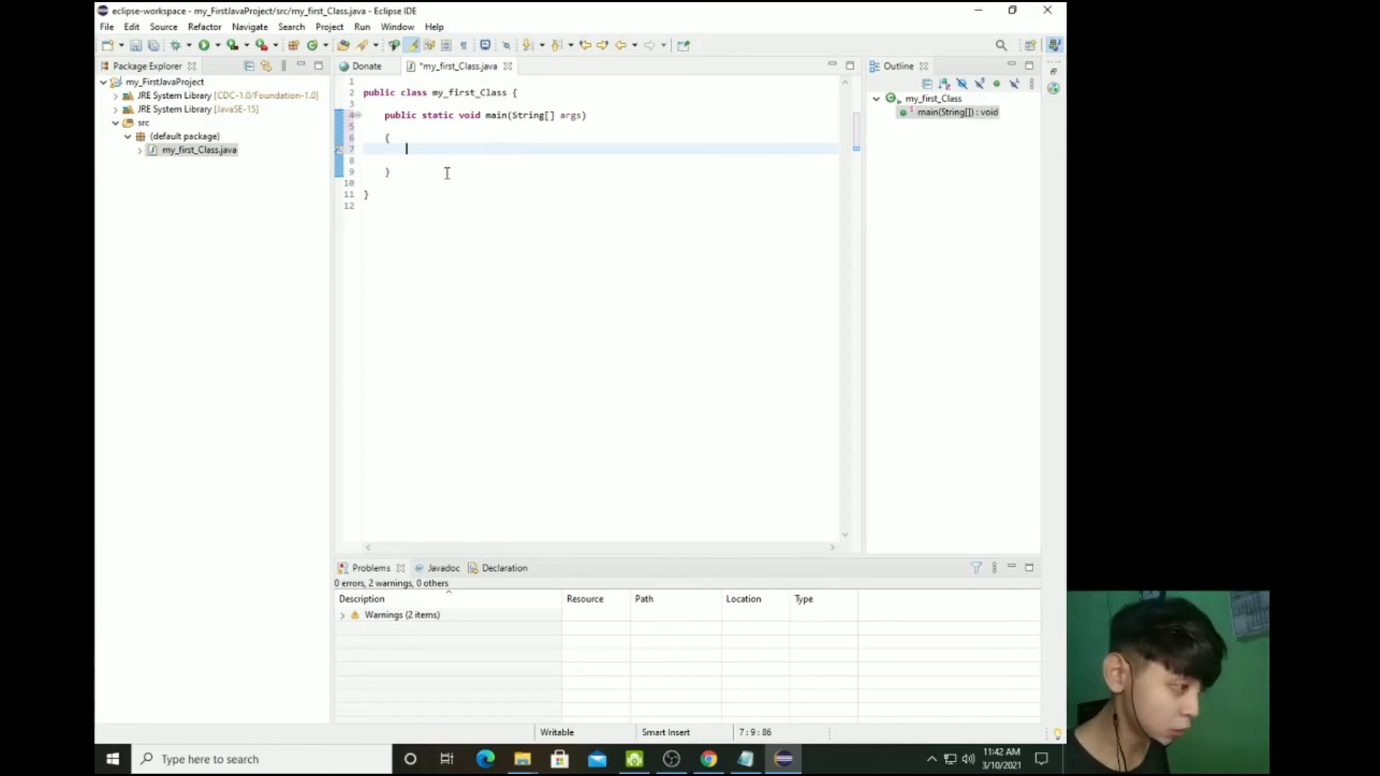
Step: Write the statement System.out.println("Hello World"); in the body of the main method
text(sy)
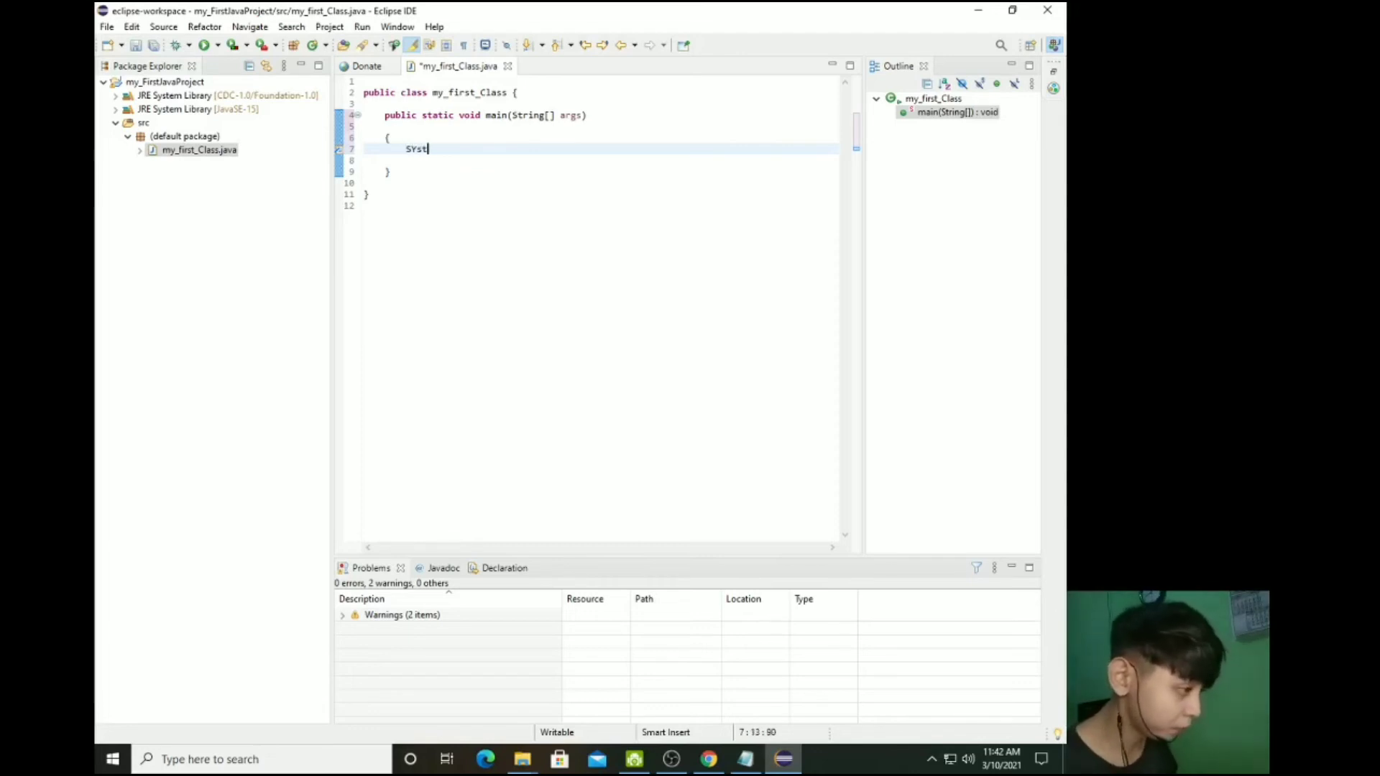
text(stem)
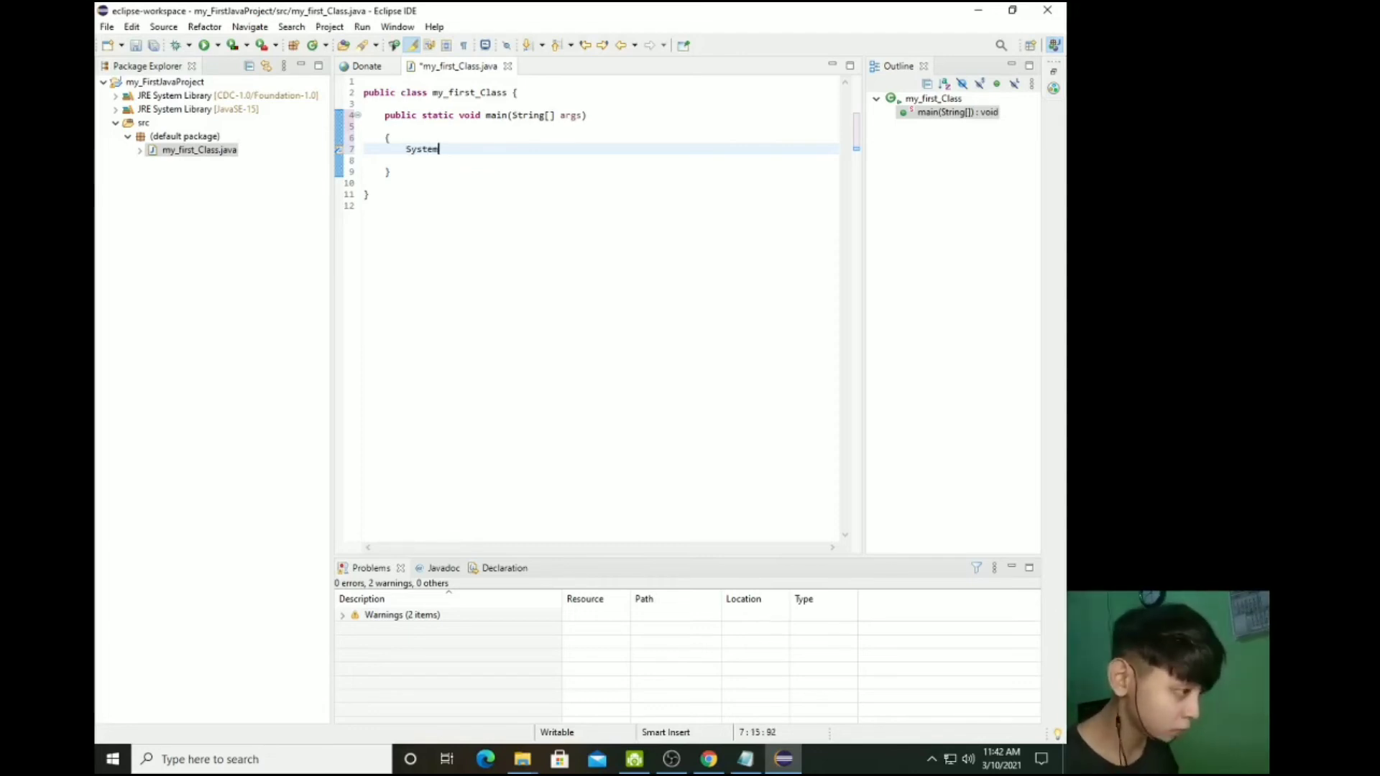
text(.out.prin)
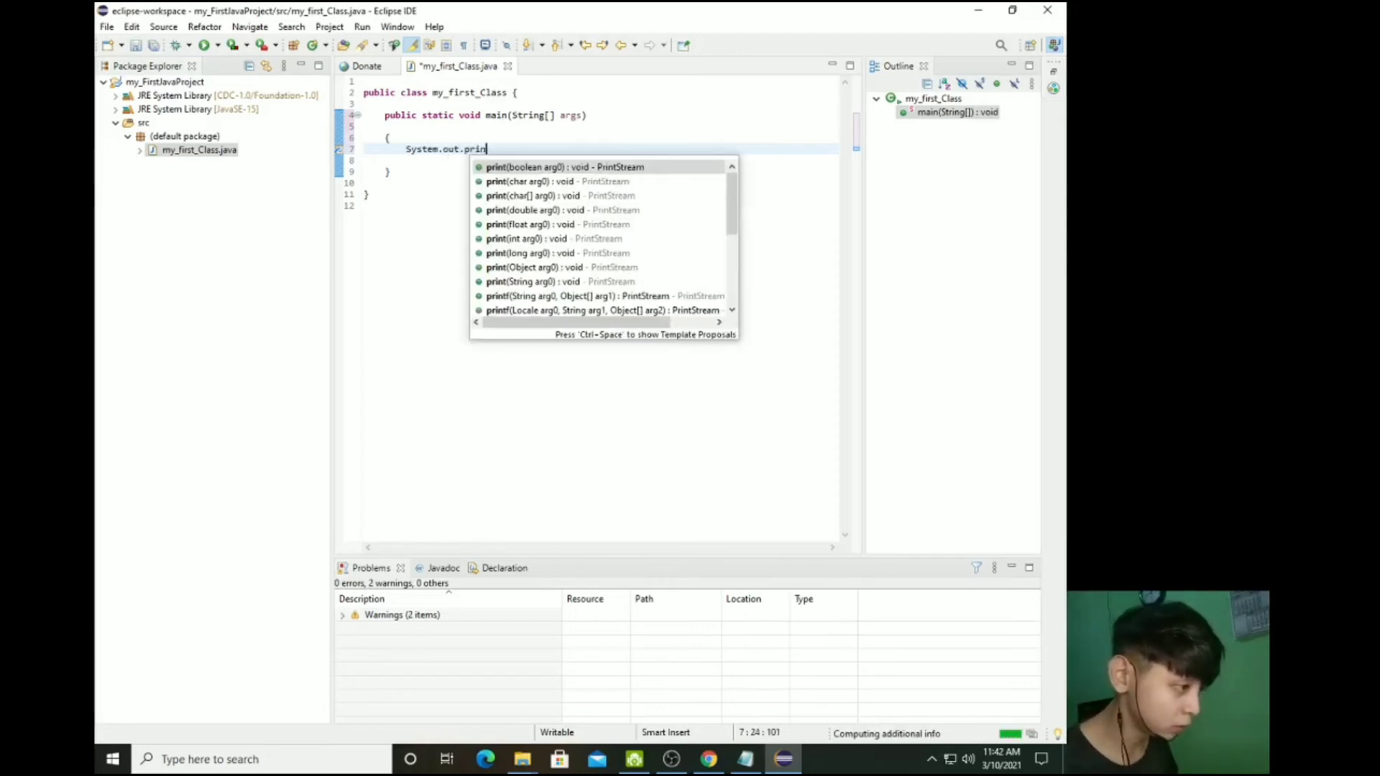
text(tln()
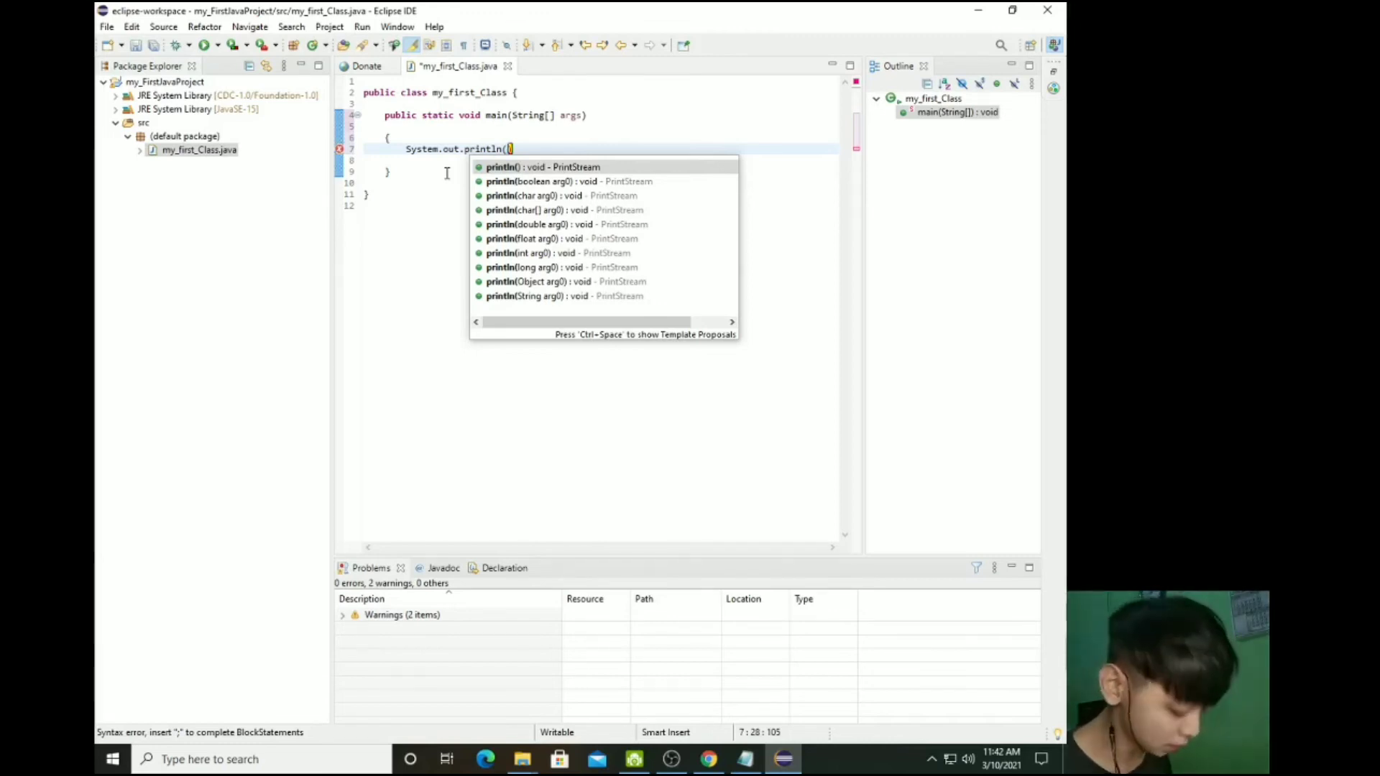
text(")
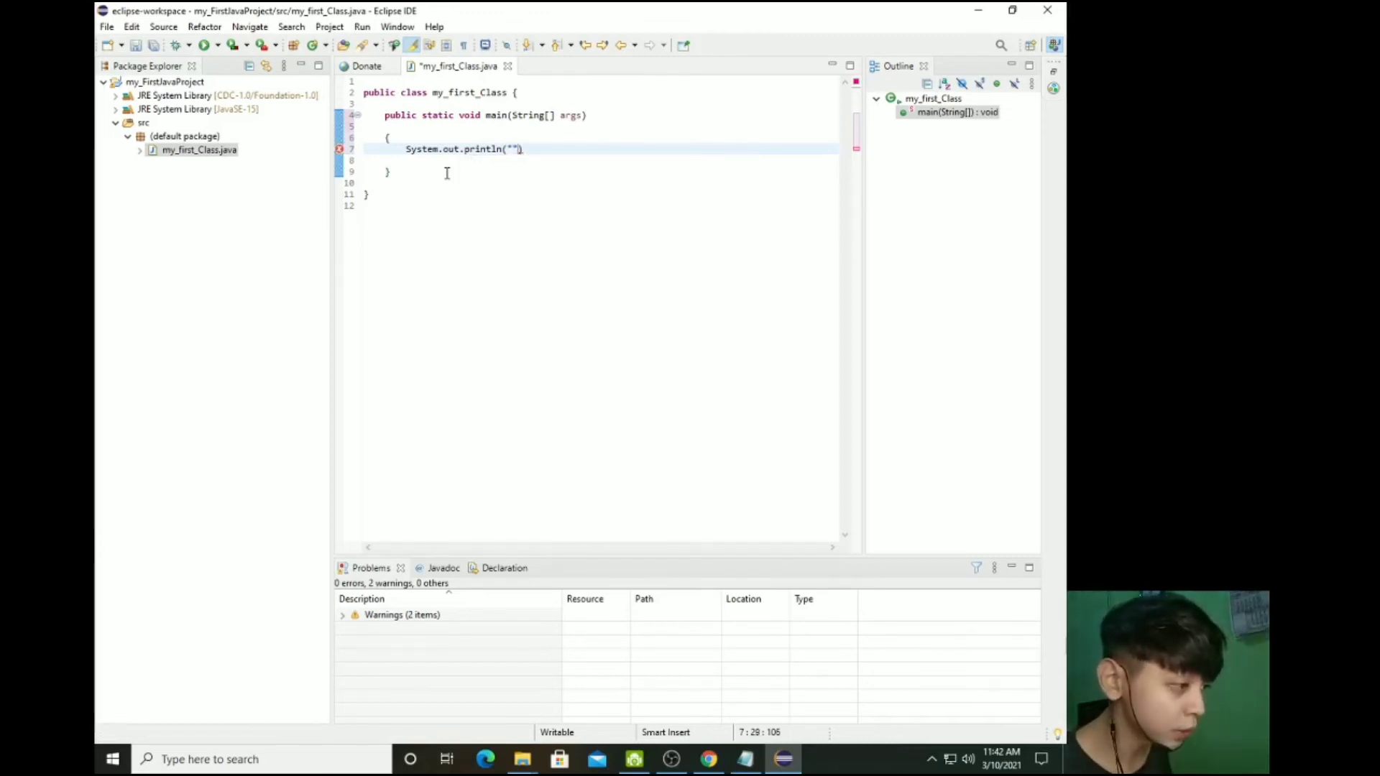
text(Hello W)
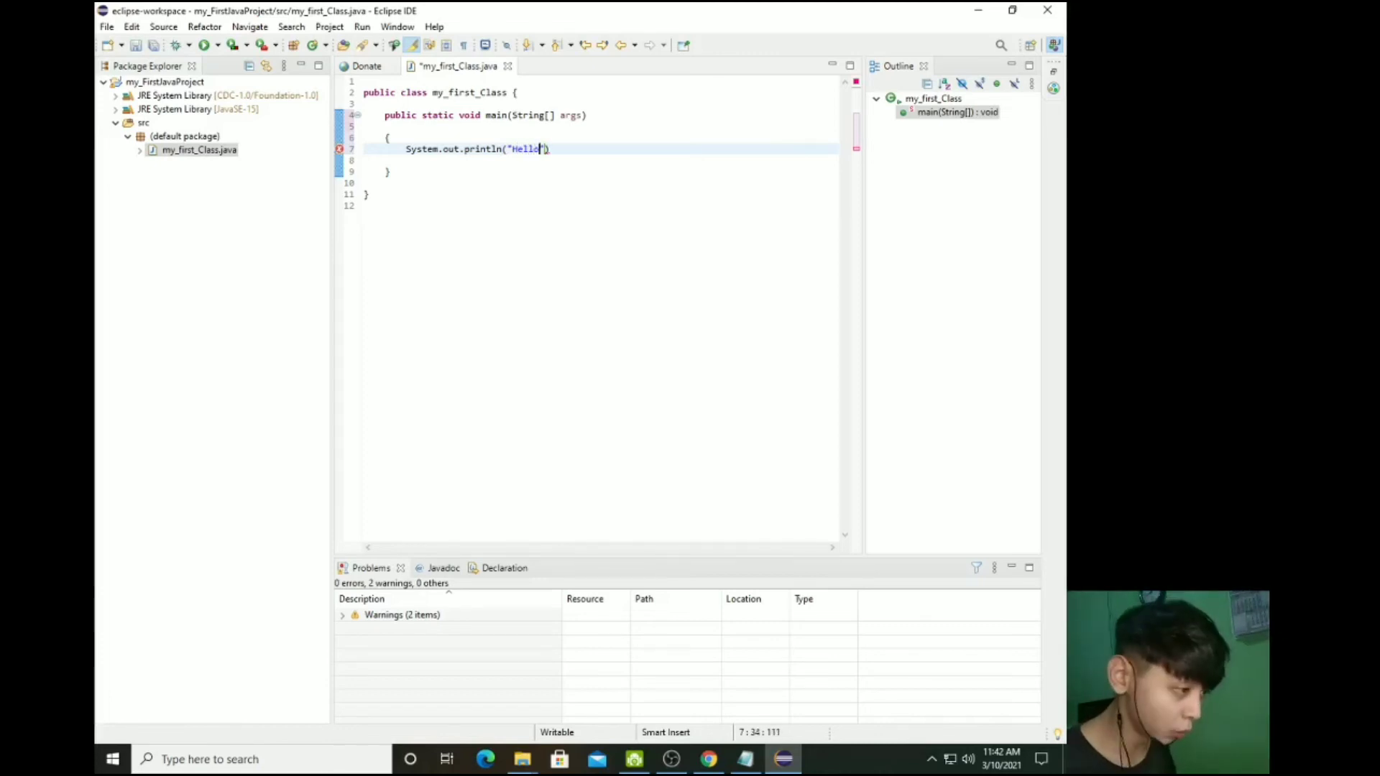
text(orld"))
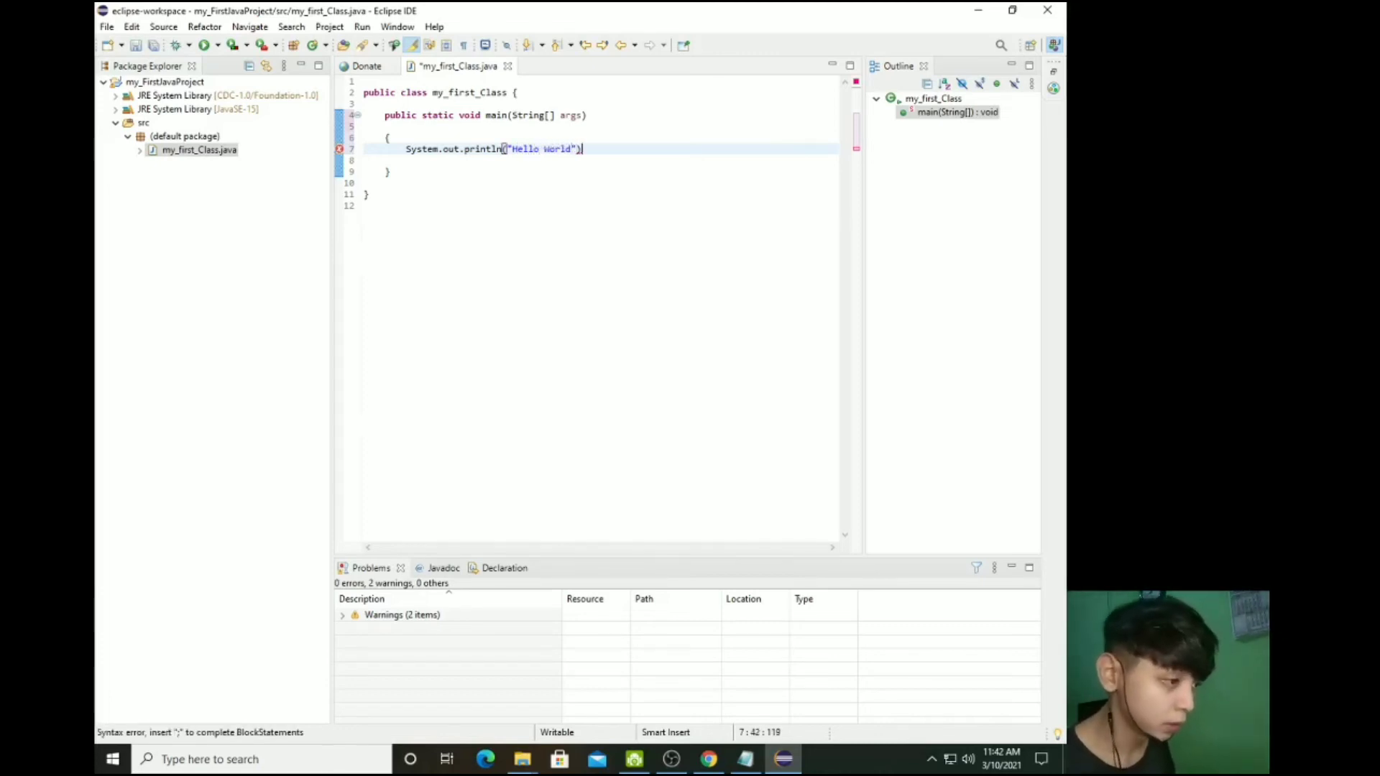
text(;)
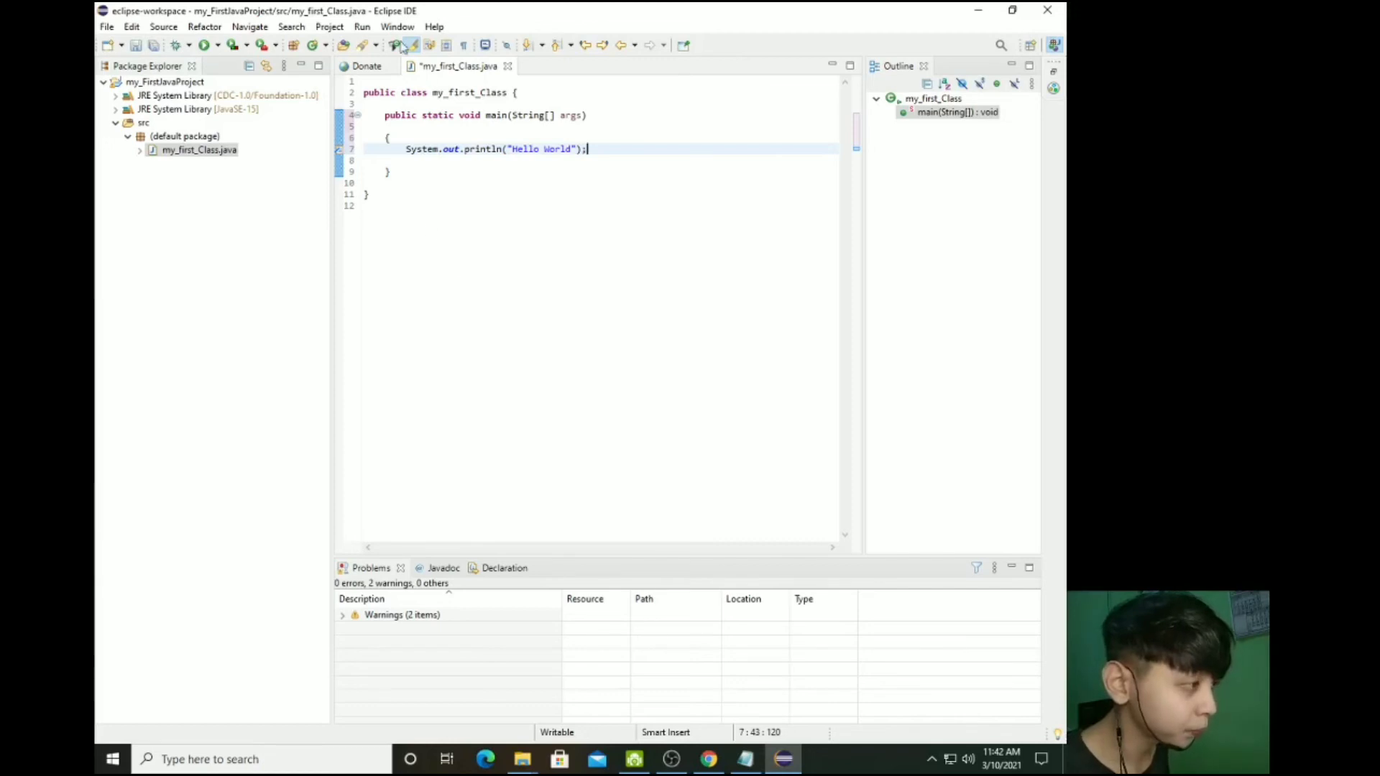
Step: Run my_first_Class.java, saving the modified file before launch
click(361, 27)
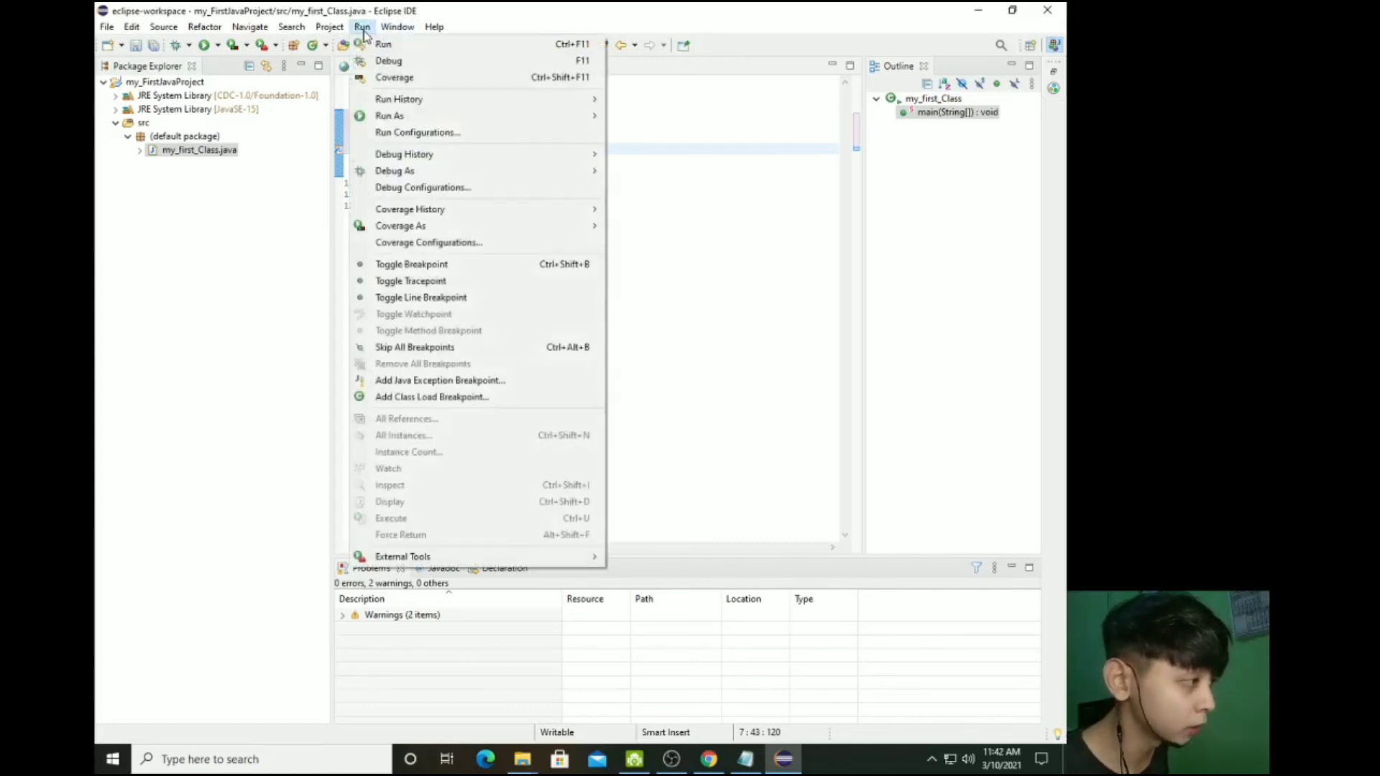
click(384, 45)
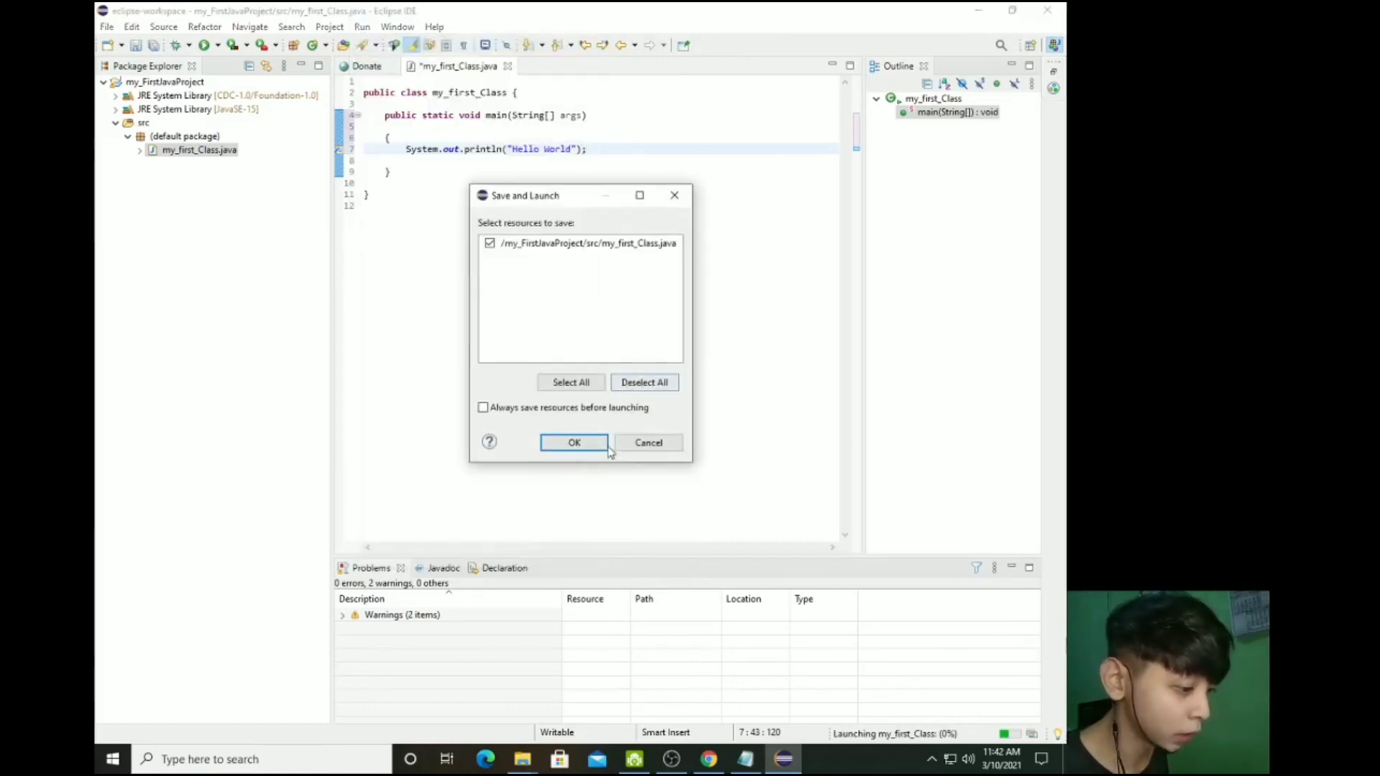
click(580, 444)
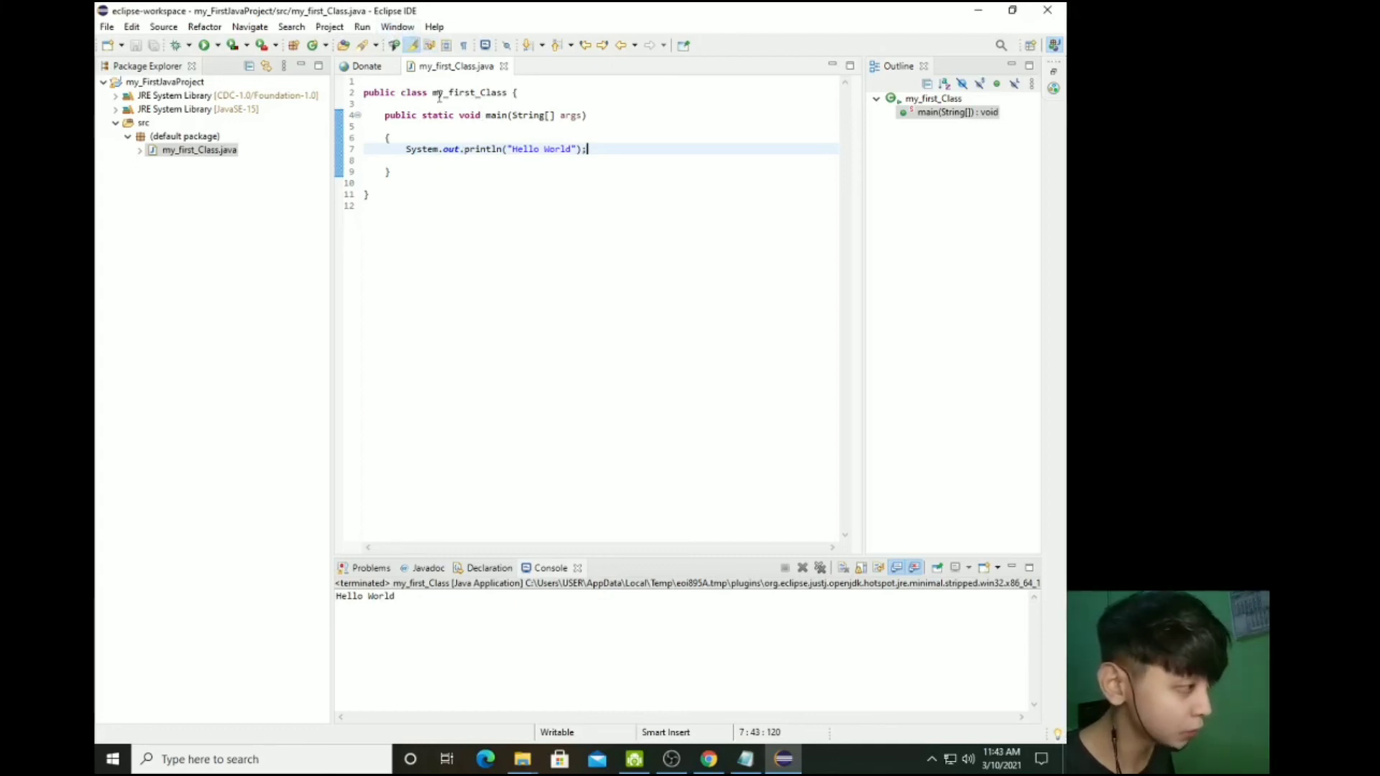
Step: Open the workspace preferences at the Colors and Fonts page under General > Appearance
click(396, 27)
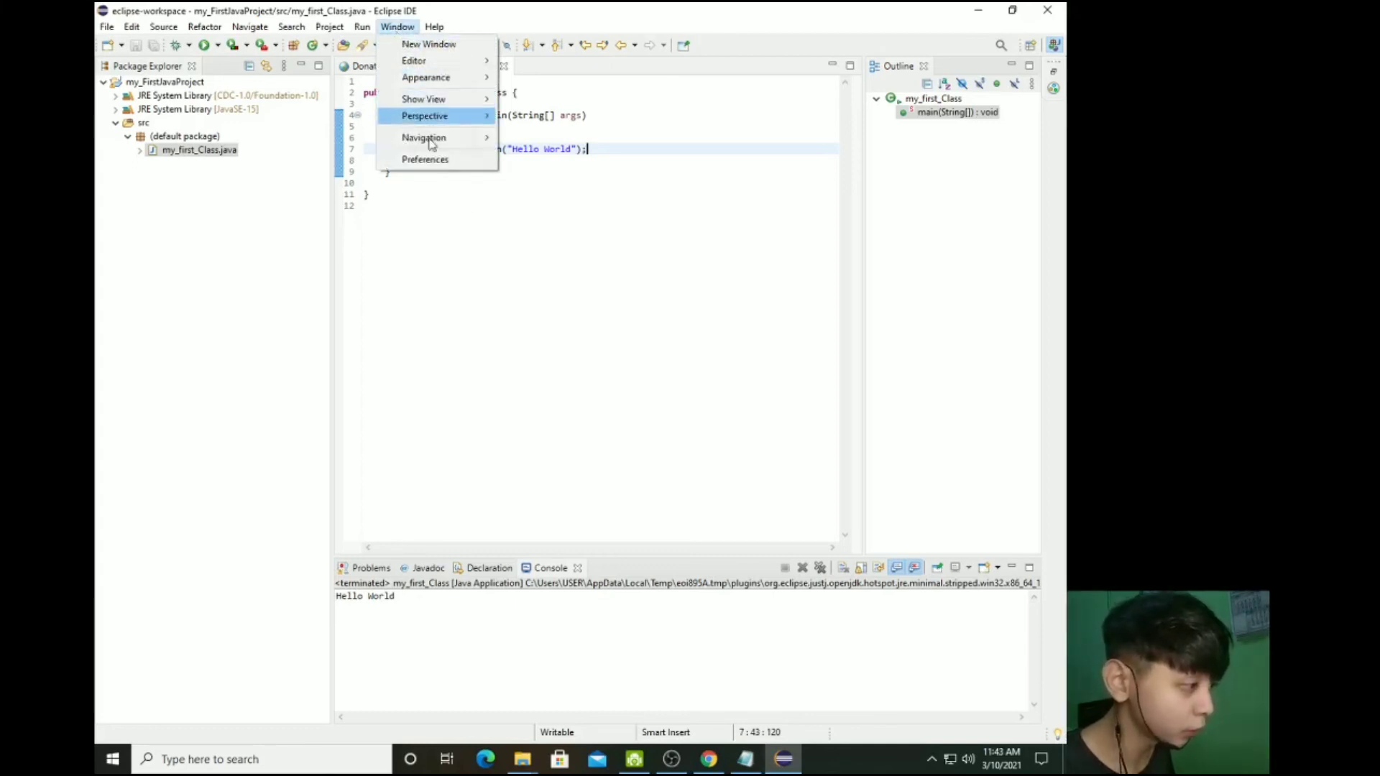
click(436, 160)
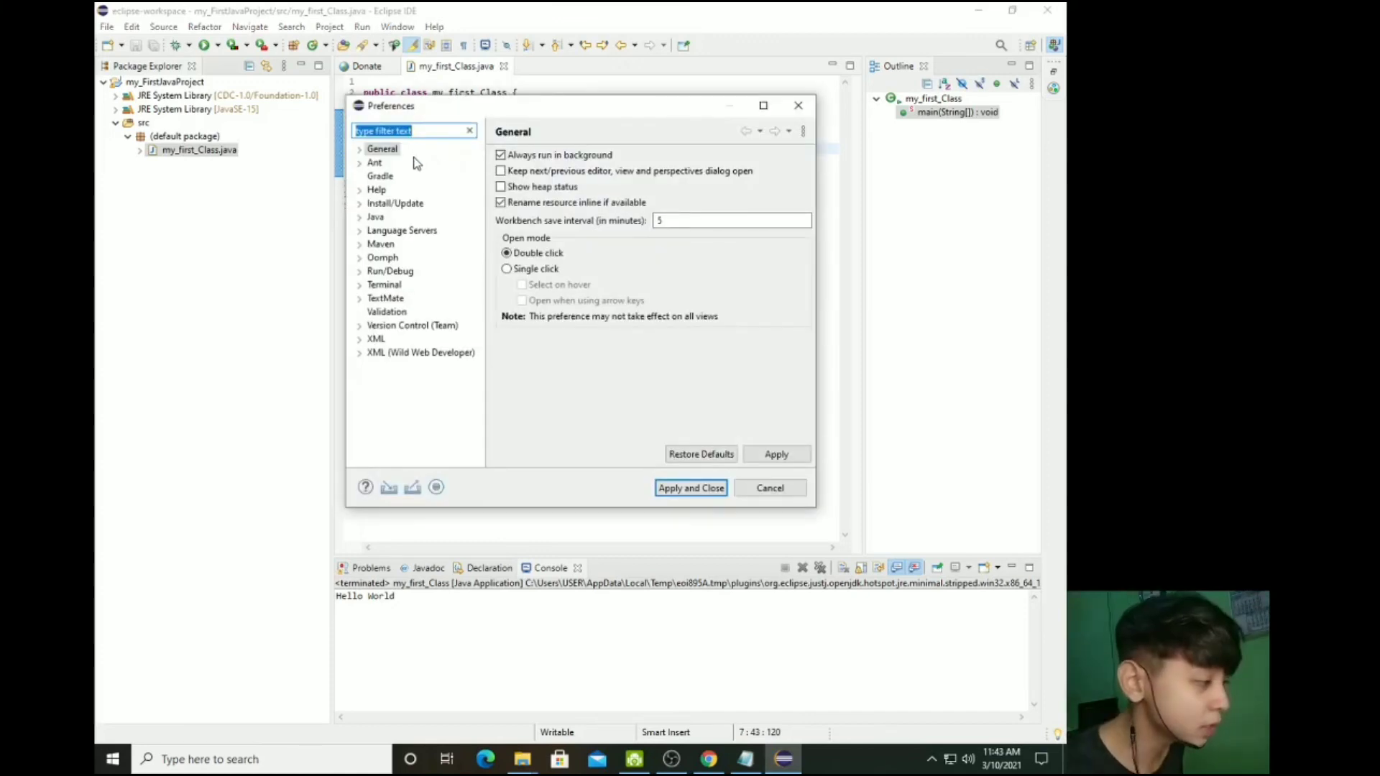
double_click(395, 150)
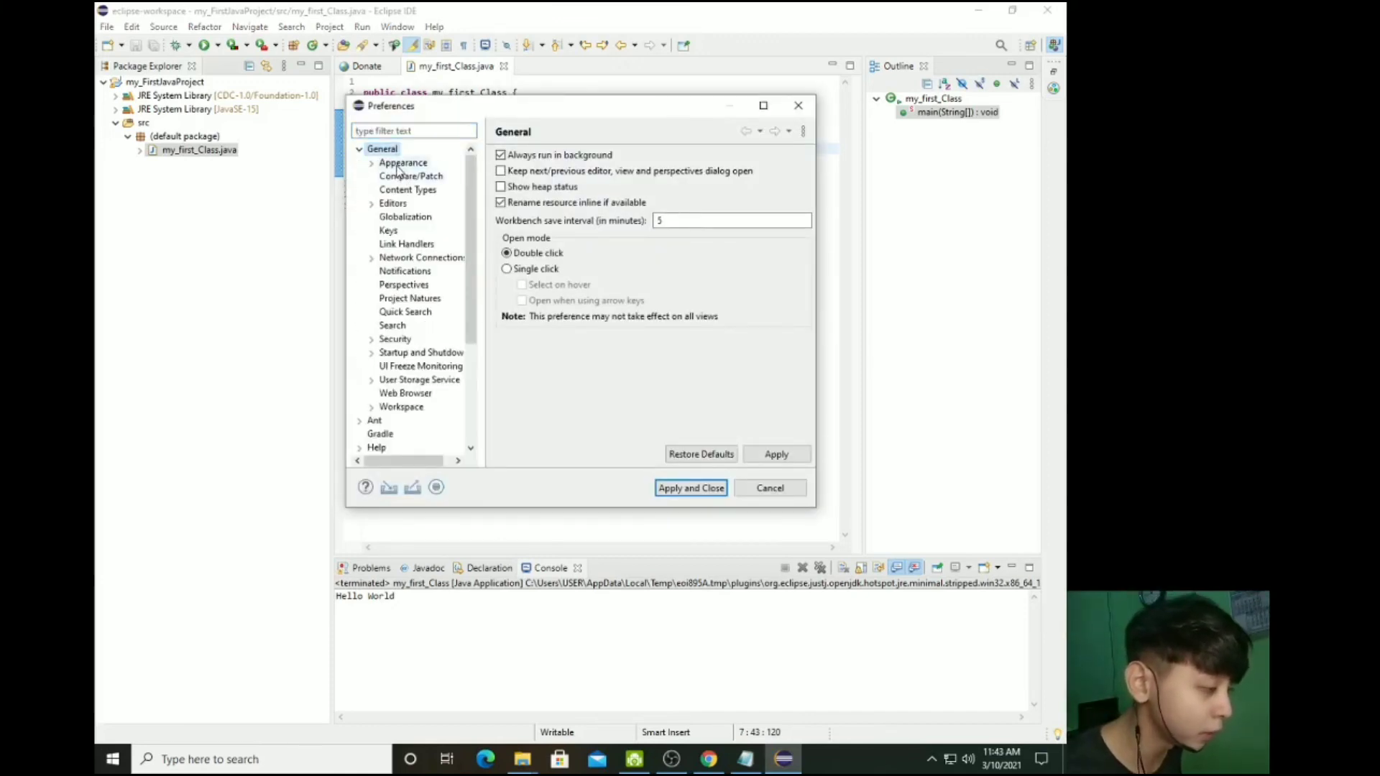
double_click(399, 165)
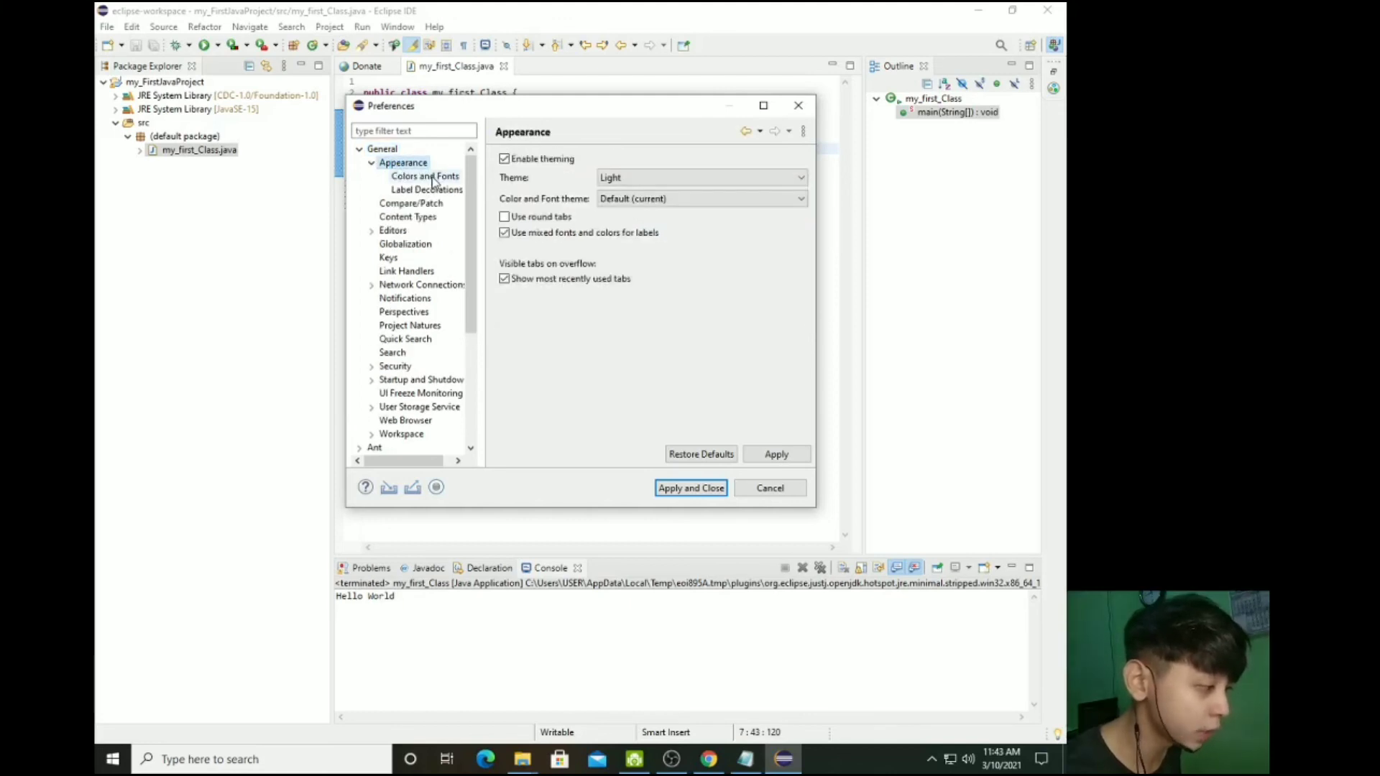
click(431, 177)
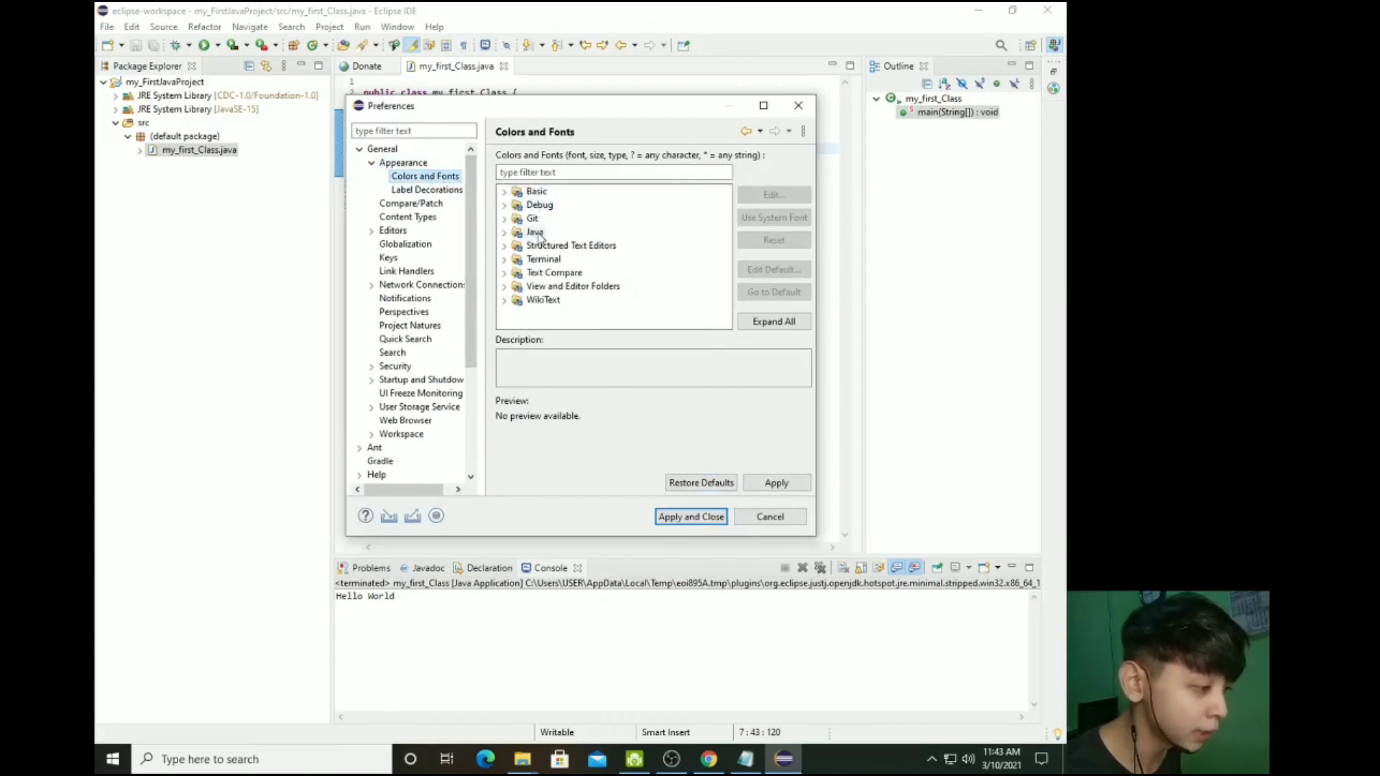
Step: Set the size of the Java Editor Text Font in the Java category to 16, then apply and close the preferences
double_click(536, 233)
scroll(541, 237, down, 2)
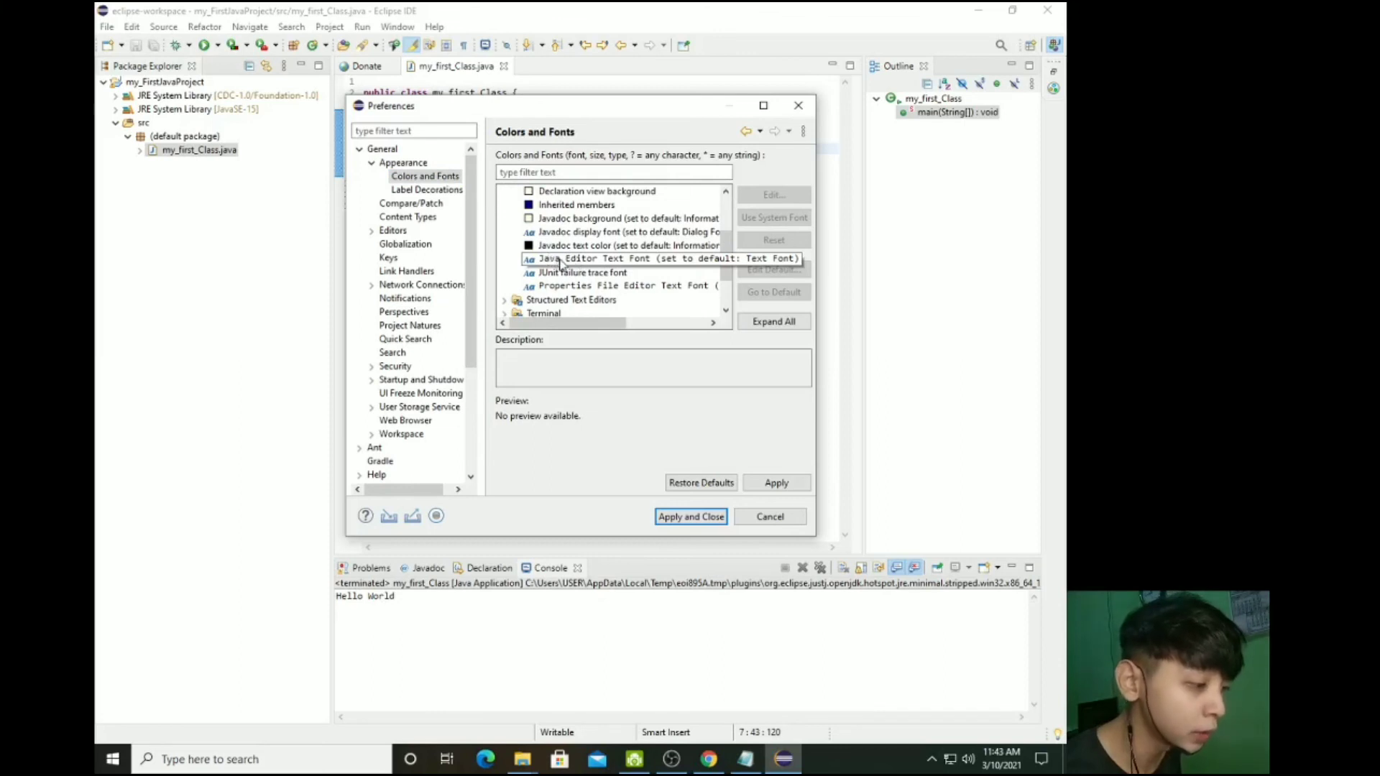
click(606, 262)
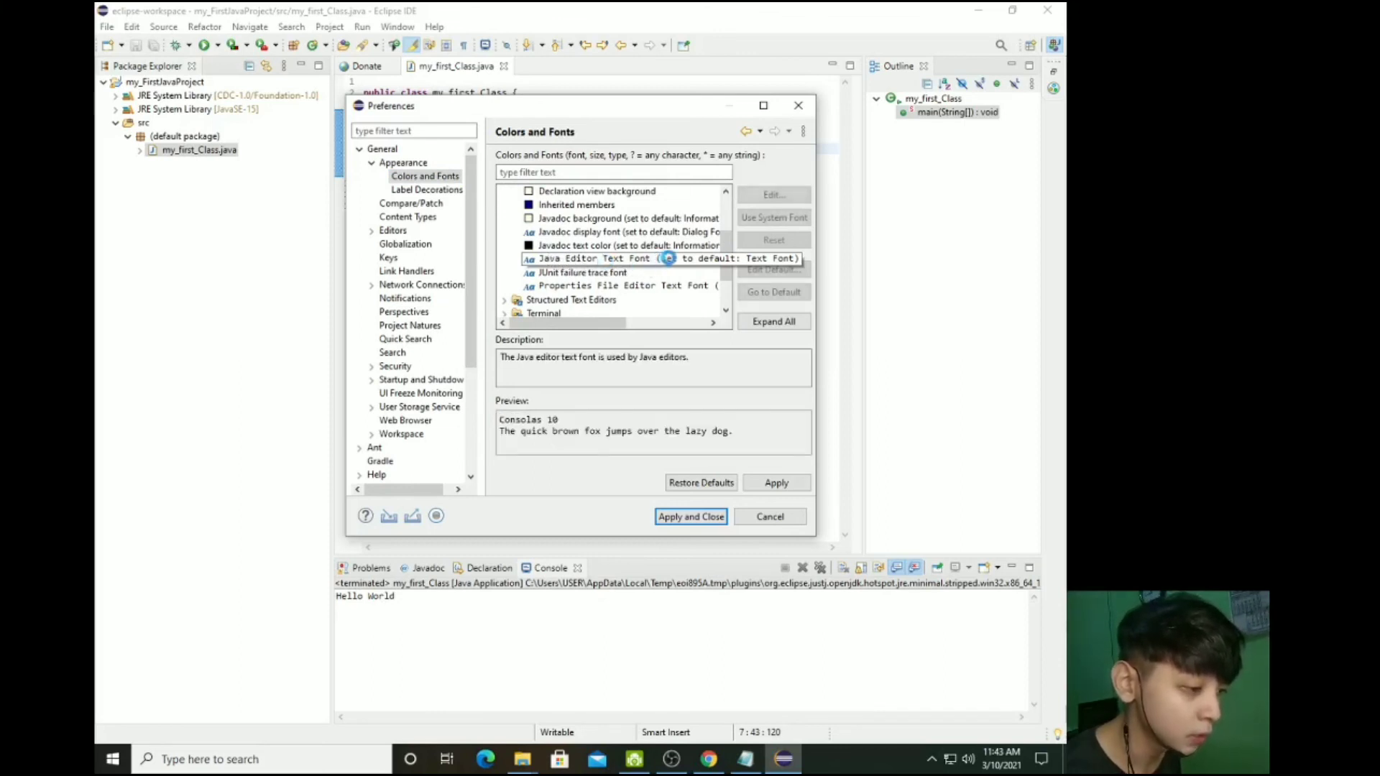
double_click(669, 259)
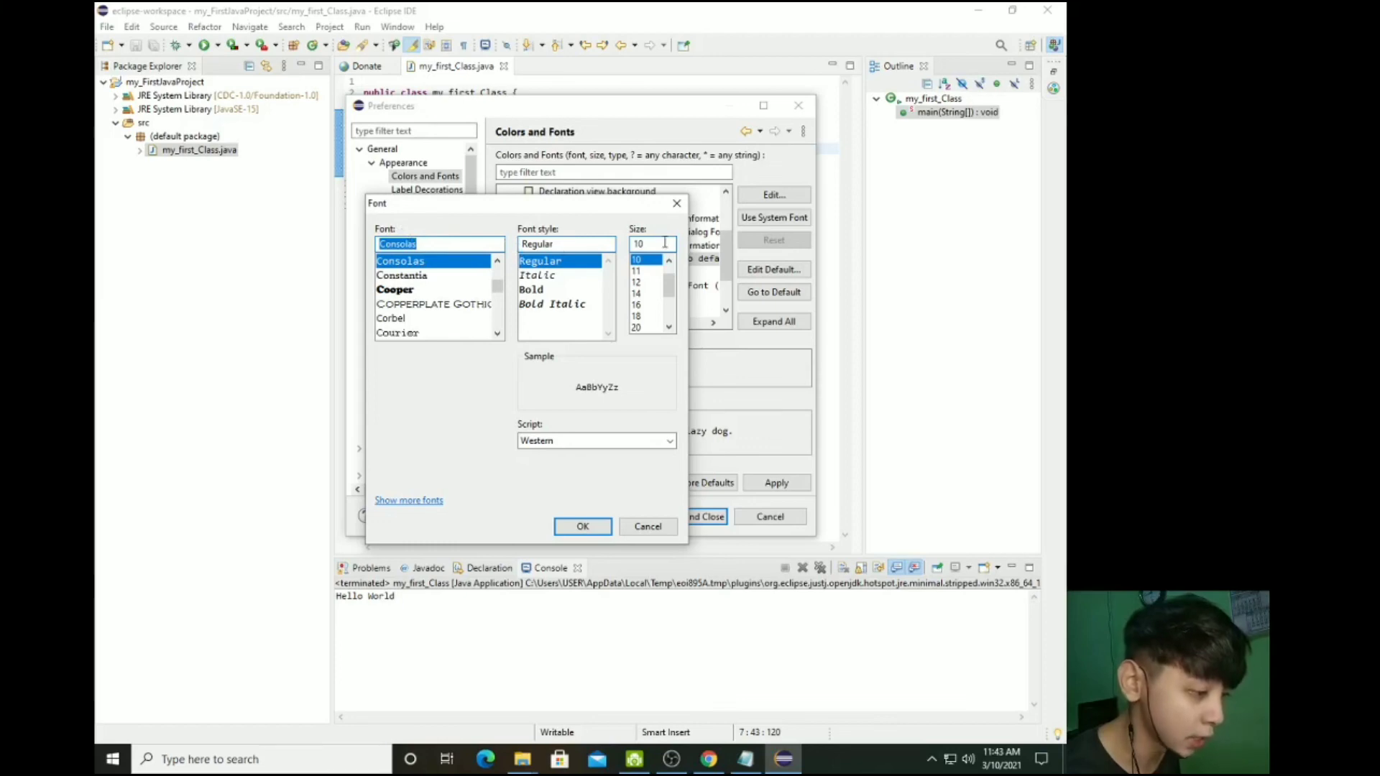
click(638, 306)
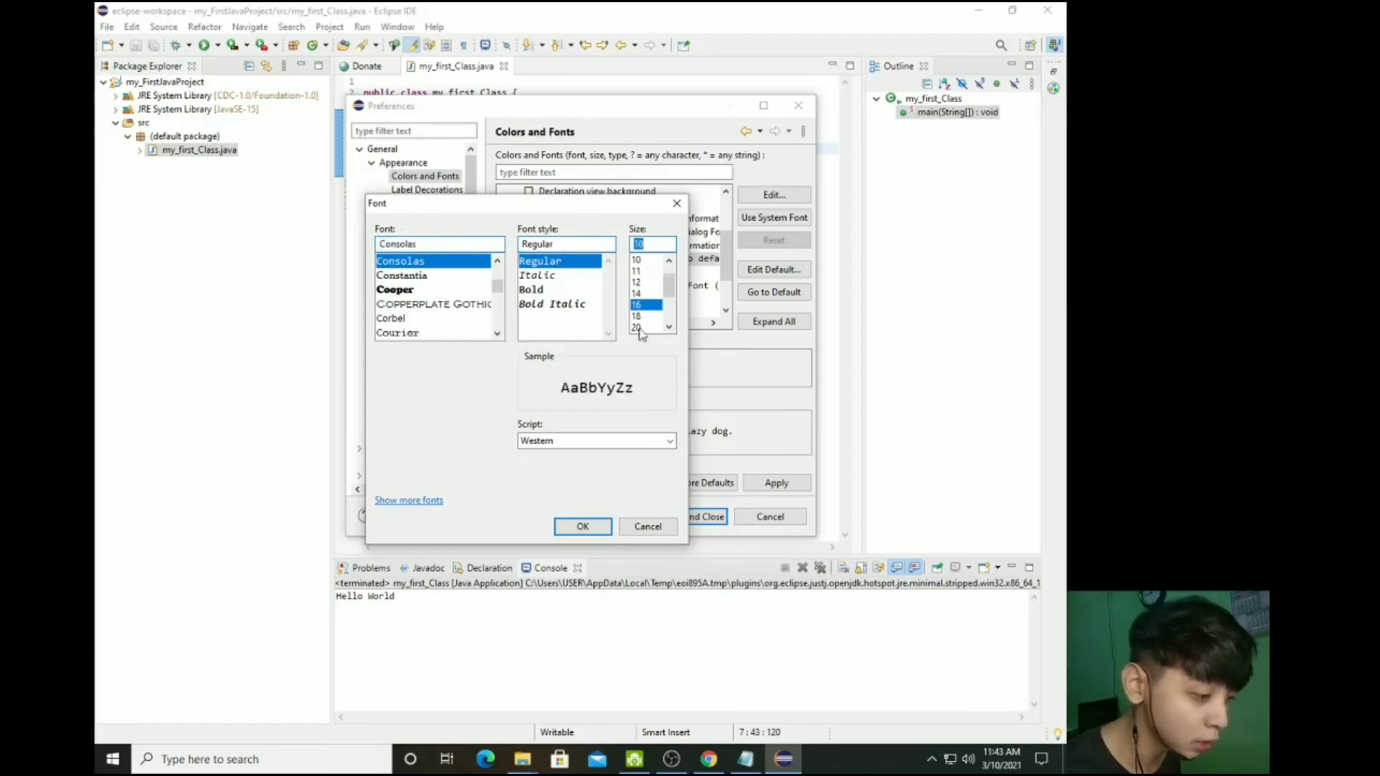
click(582, 526)
click(776, 483)
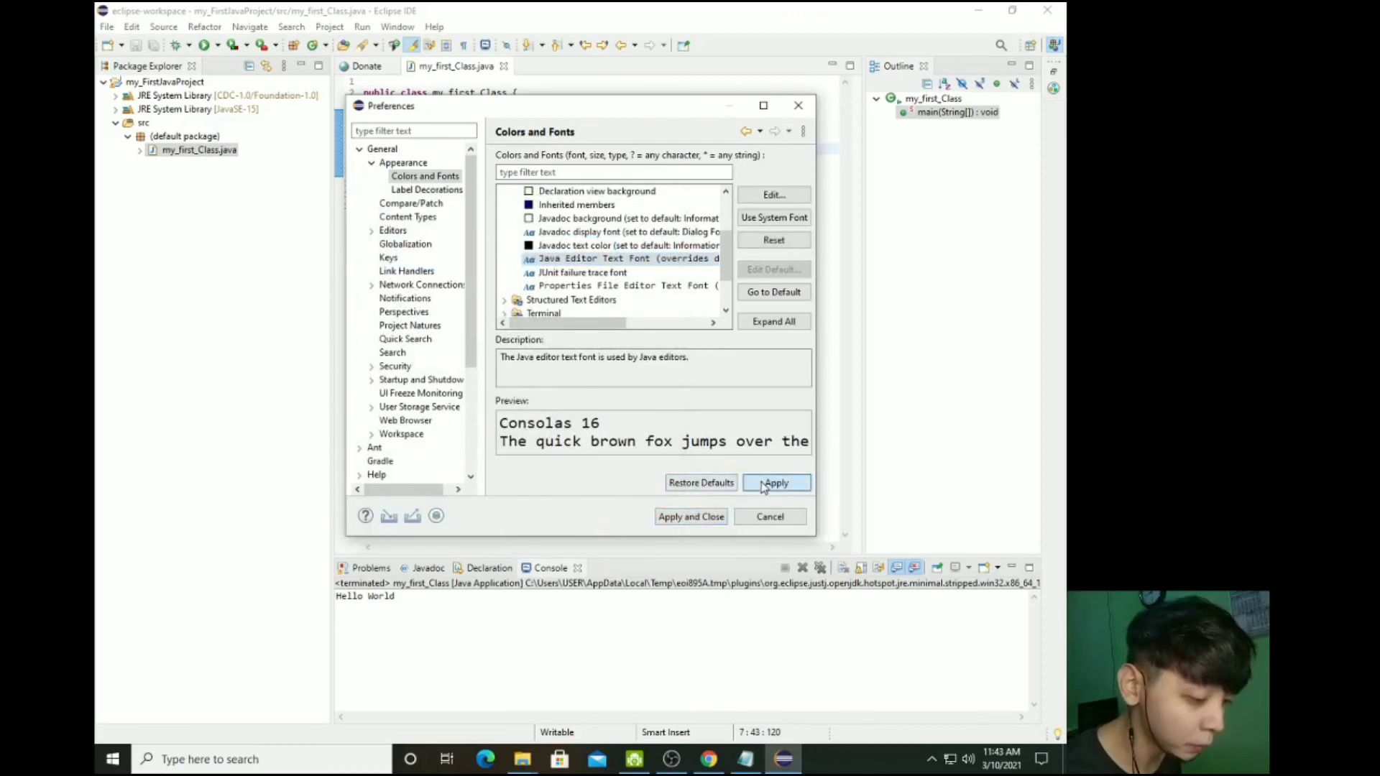
click(693, 517)
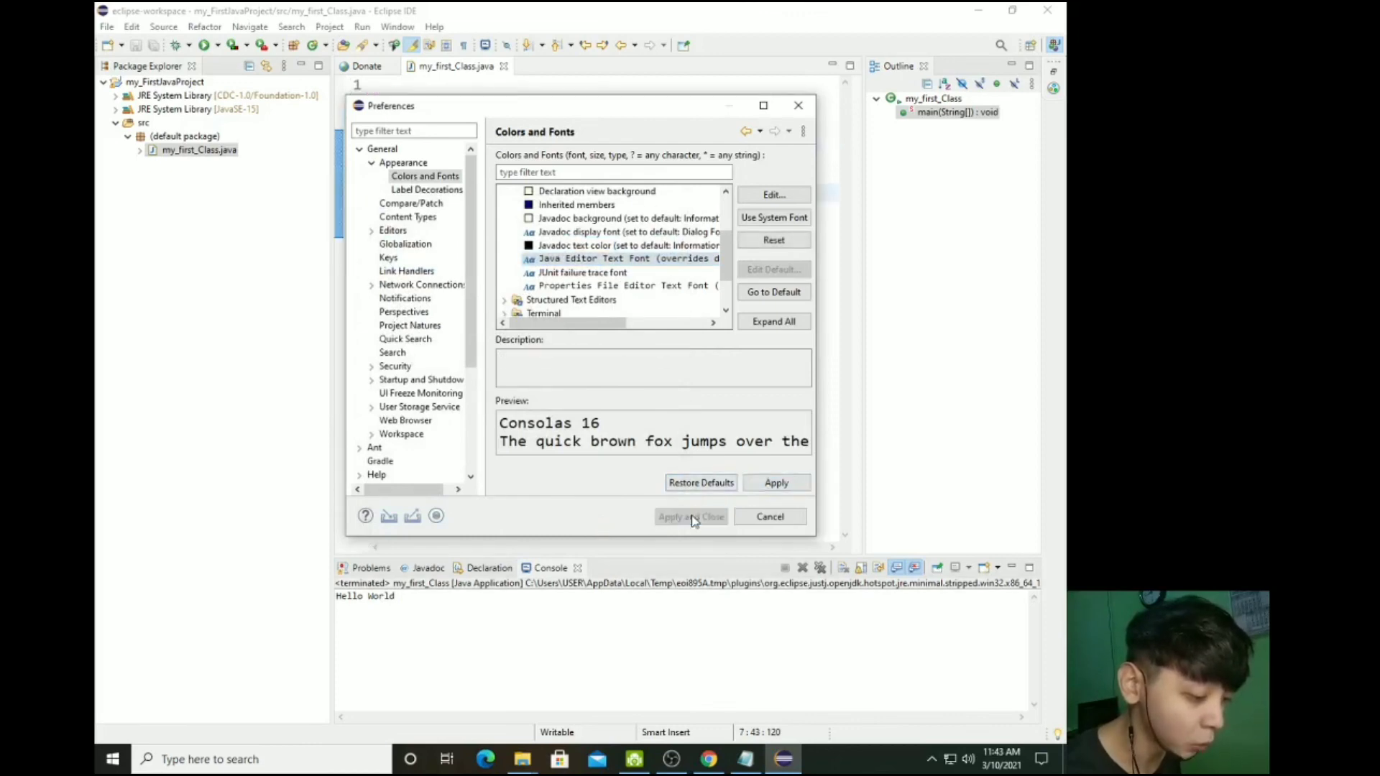